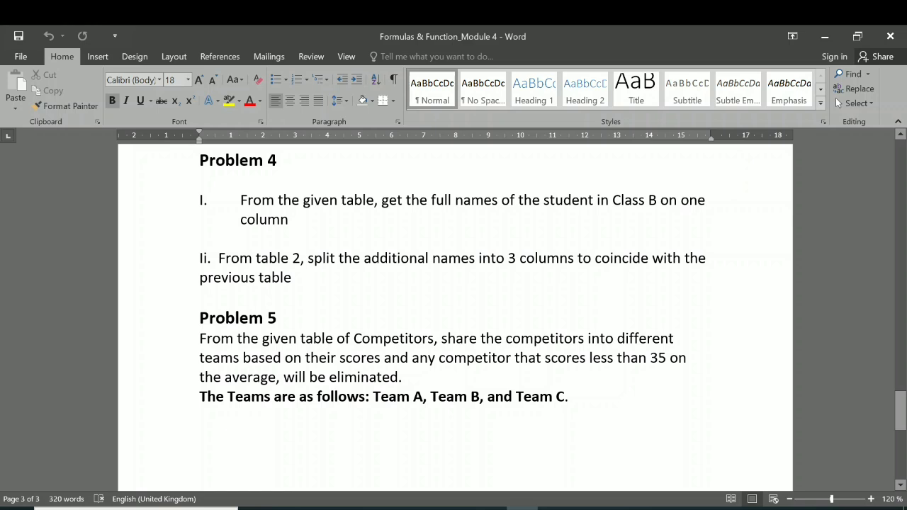
Switch to the Formulas & Function_Module 4 workbook in Excel and open the IF worksheet
{"action": "left_click", "coordinate": [335, 508]}
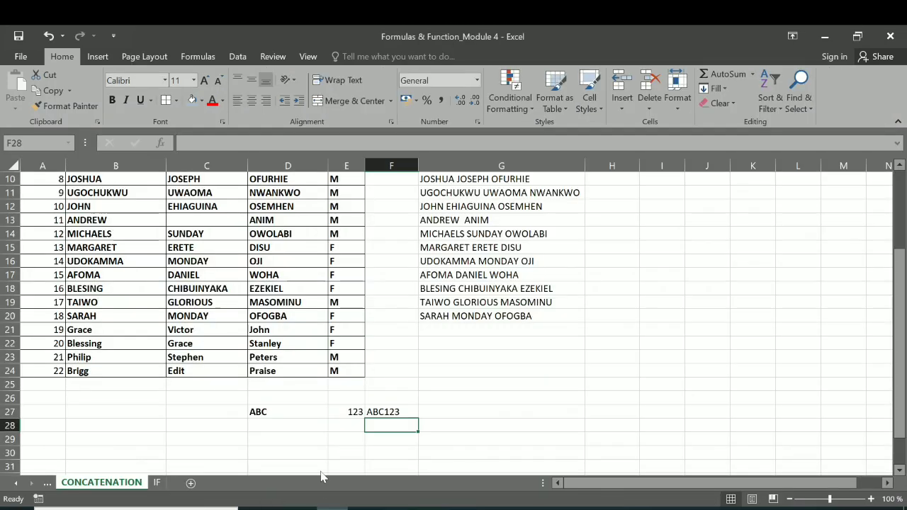
{"action": "left_click", "coordinate": [156, 485]}
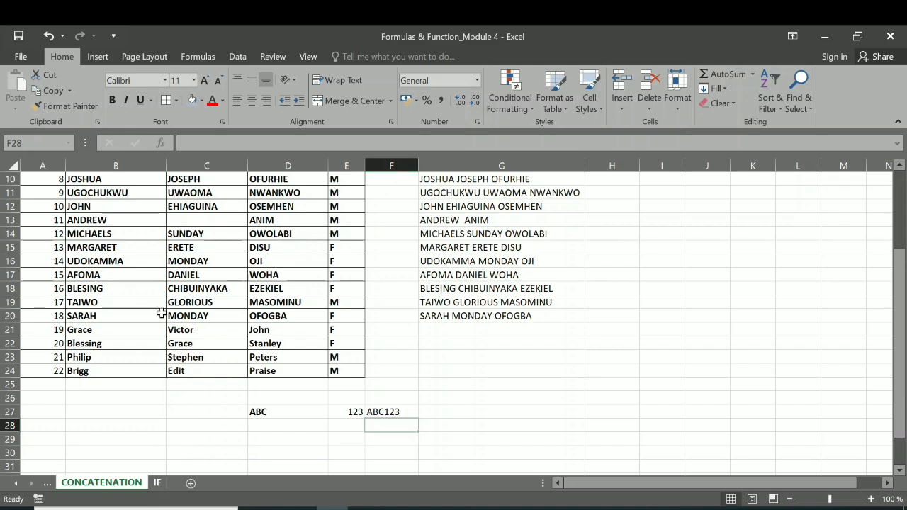
{"action": "scroll", "coordinate": [234, 275], "scroll_direction": "up", "scroll_amount": 8}
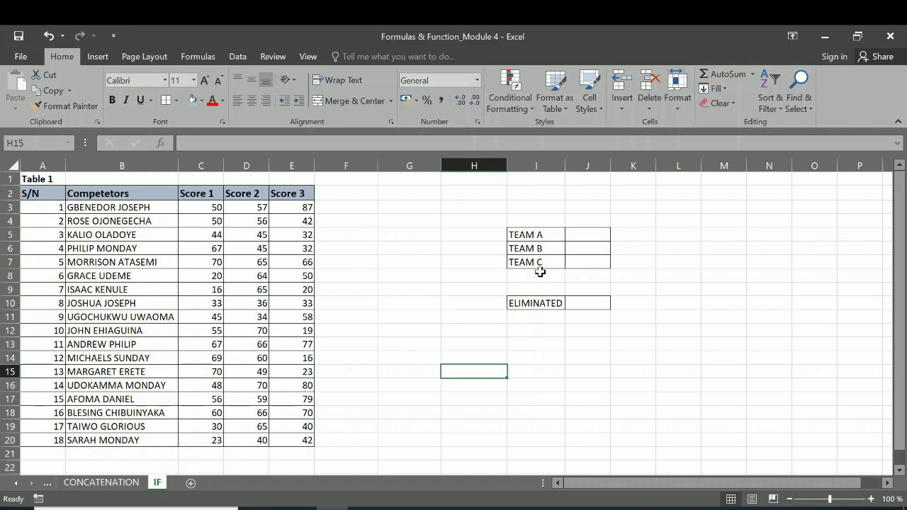
{"action": "left_click", "coordinate": [345, 195]}
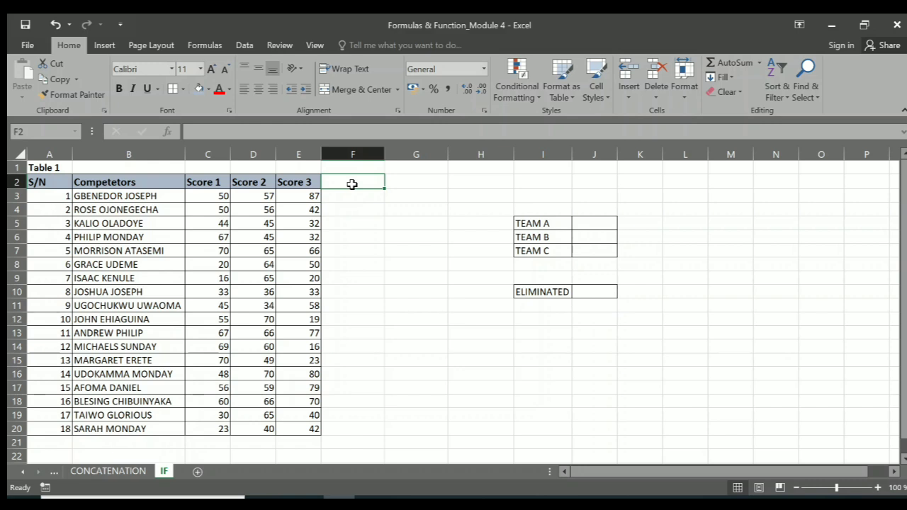
Enter the score criteria >64 for TEAM A, >44 for TEAM B and >34 for TEAM C in cells J5:J7
{"action": "left_click", "coordinate": [594, 224]}
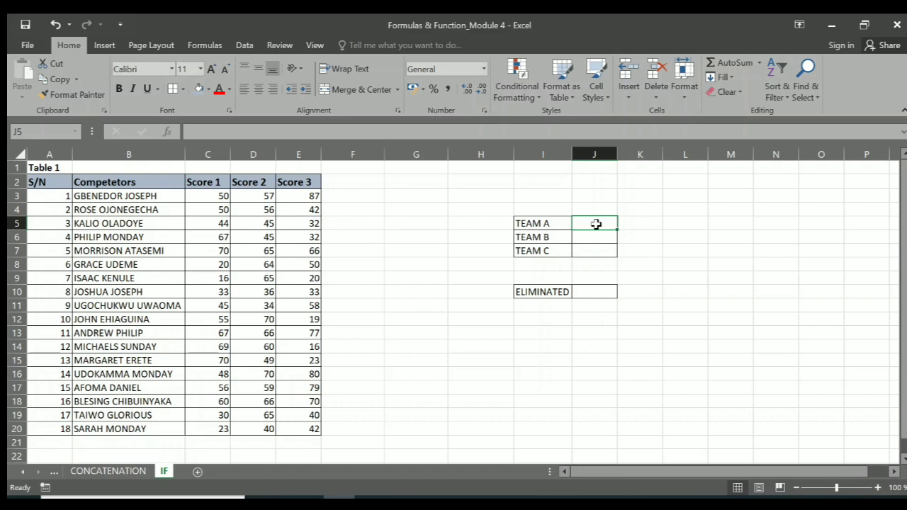
{"action": "type", "text": ">"}
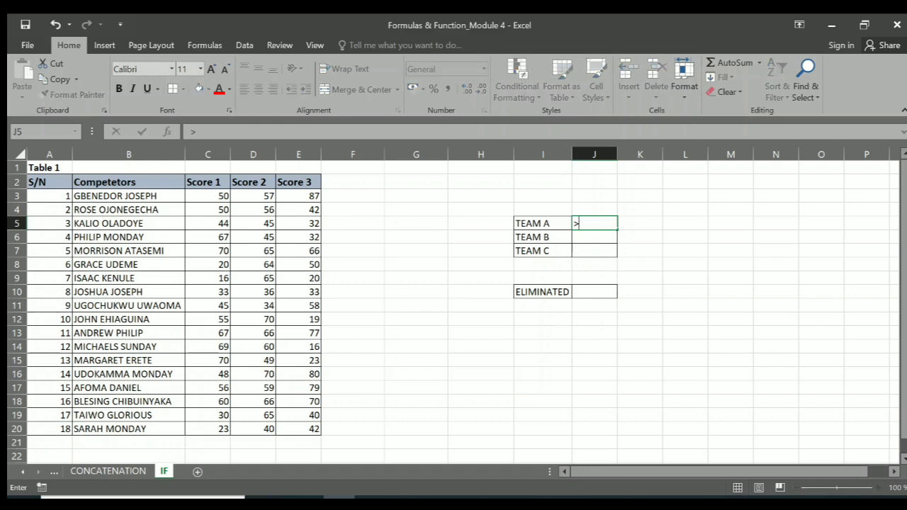
{"action": "type", "text": "64"}
{"action": "key", "text": "Return"}
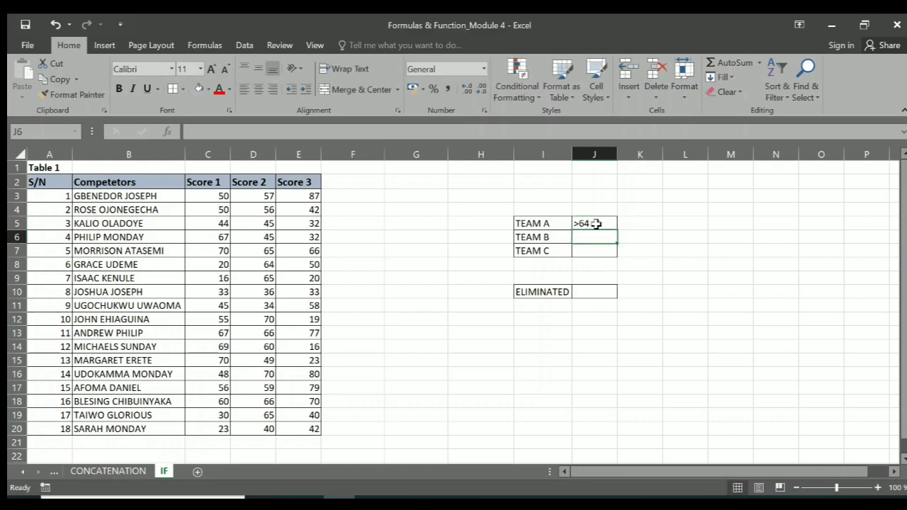
{"action": "type", "text": ">"}
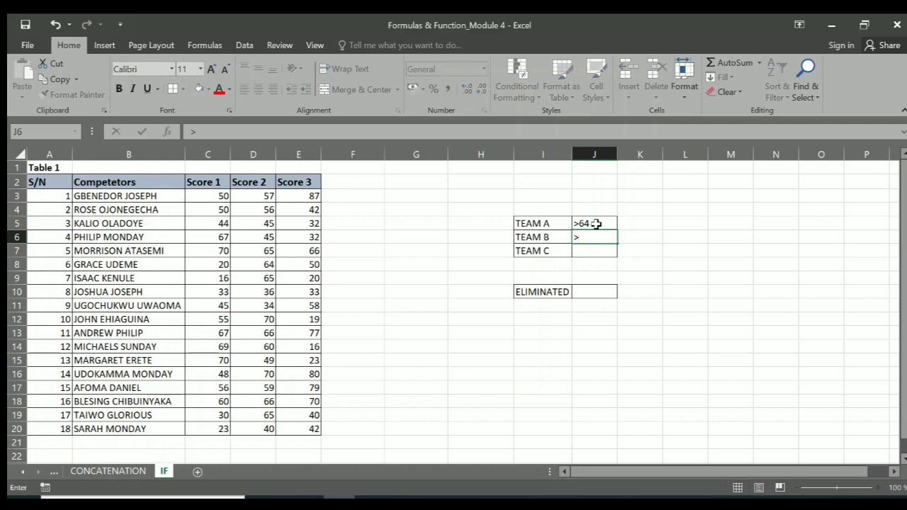
{"action": "type", "text": "44"}
{"action": "key", "text": "Return"}
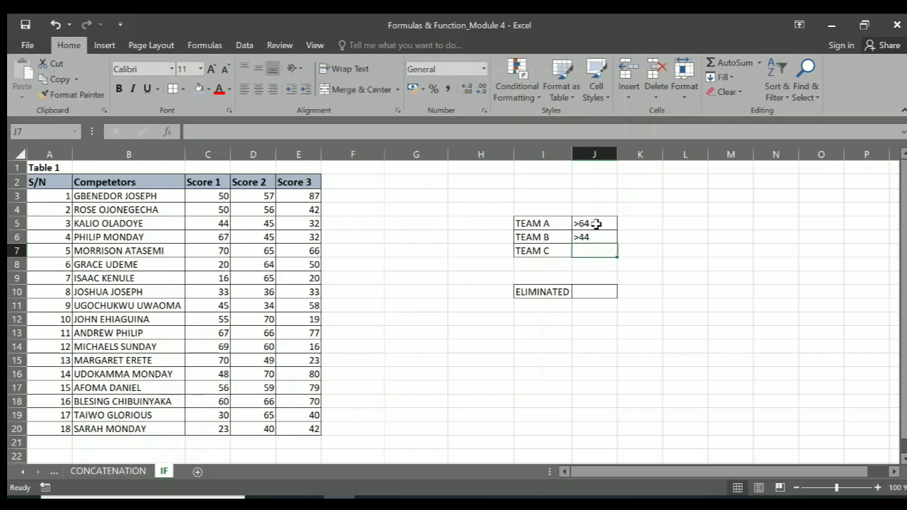
{"action": "type", "text": ">"}
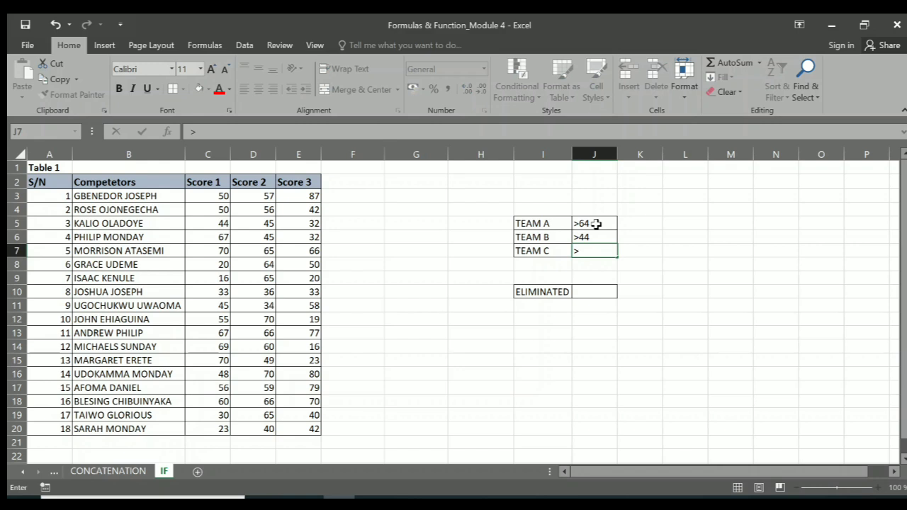
{"action": "type", "text": "34"}
Enter the criterion <35 beside the ELIMINATED label in cell J10
{"action": "left_click", "coordinate": [592, 290]}
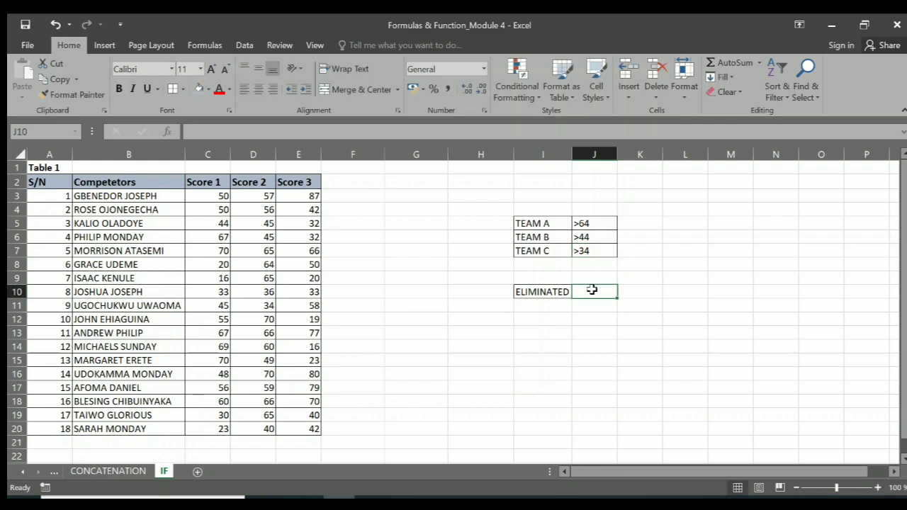
{"action": "type", "text": "<"}
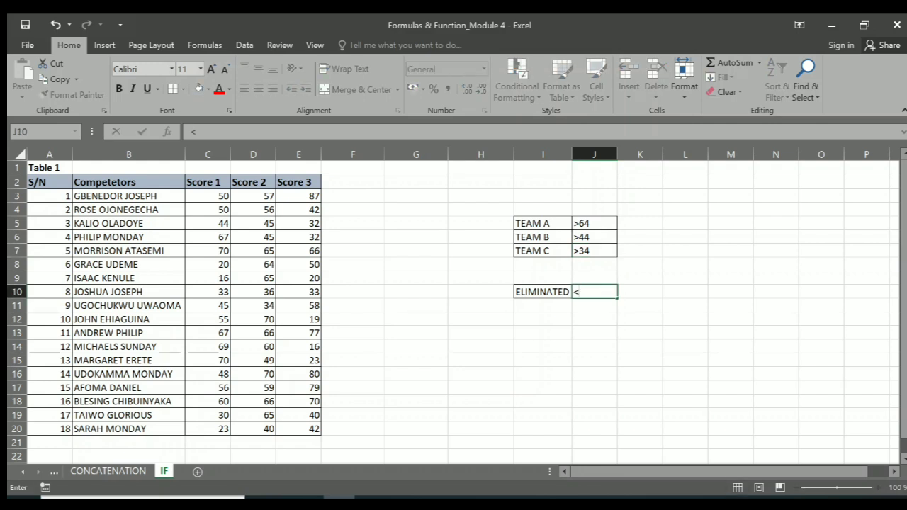
{"action": "type", "text": "35"}
Add the score ranges 65 TO 100, 45 TO 64 and 35 TO 44 beside the three team criteria in K5:K7
{"action": "left_click", "coordinate": [646, 224]}
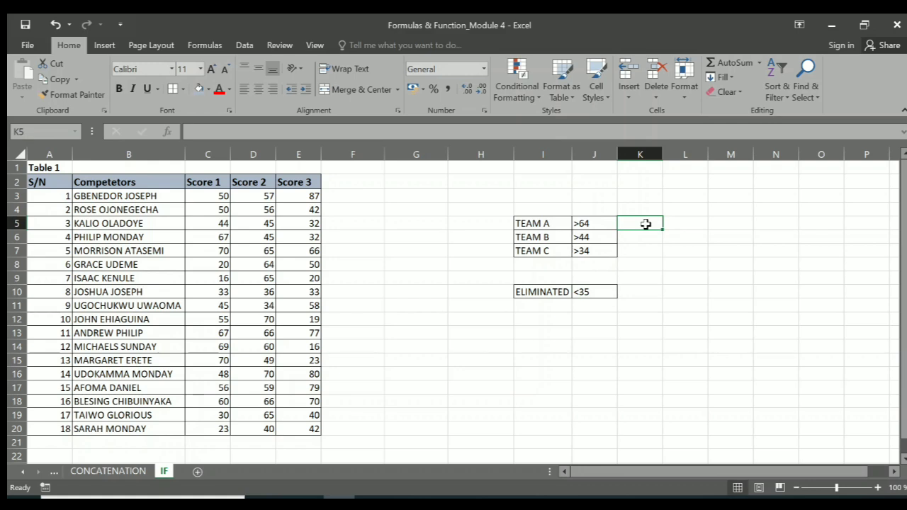
{"action": "type", "text": "65"}
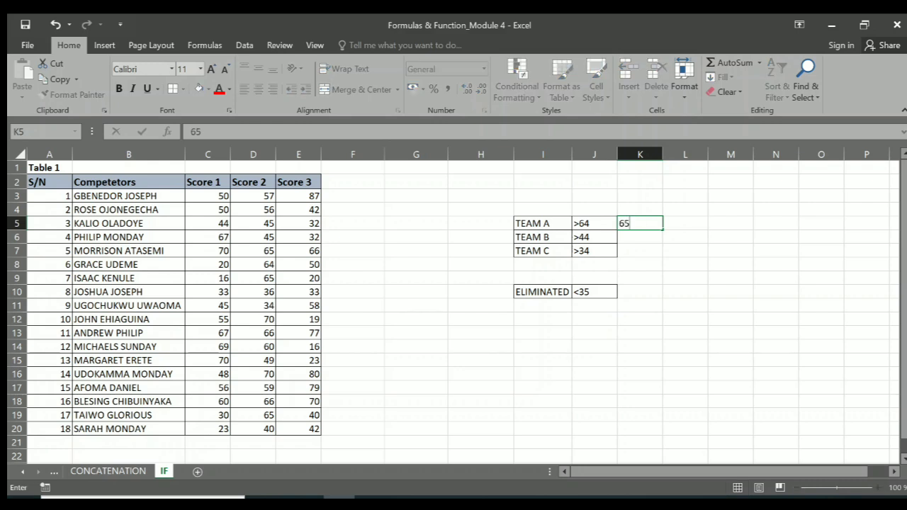
{"action": "type", "text": " TO 100"}
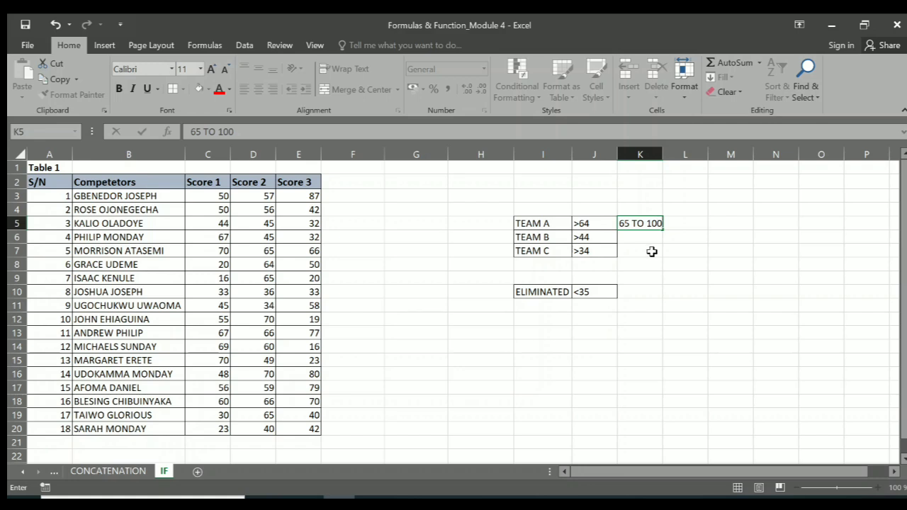
{"action": "left_click", "coordinate": [644, 239]}
{"action": "type", "text": "45 T"}
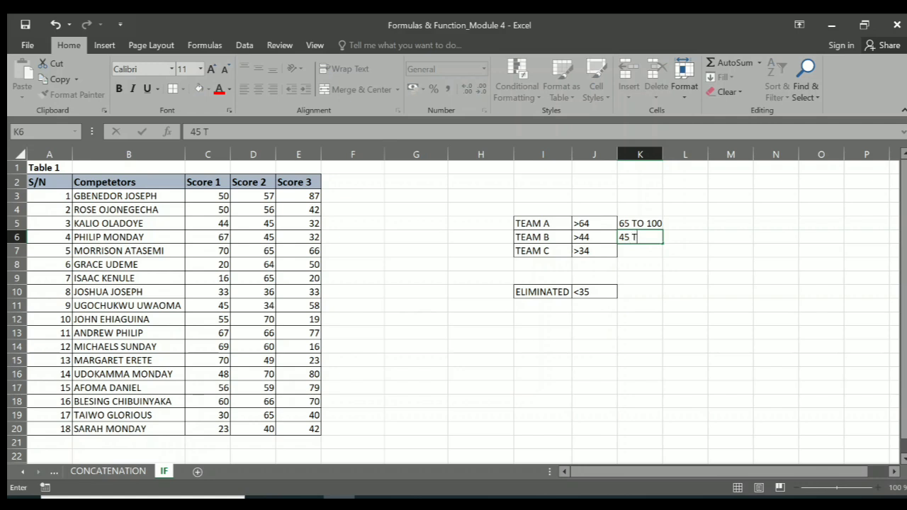
{"action": "type", "text": "O 64"}
{"action": "key", "text": "Return"}
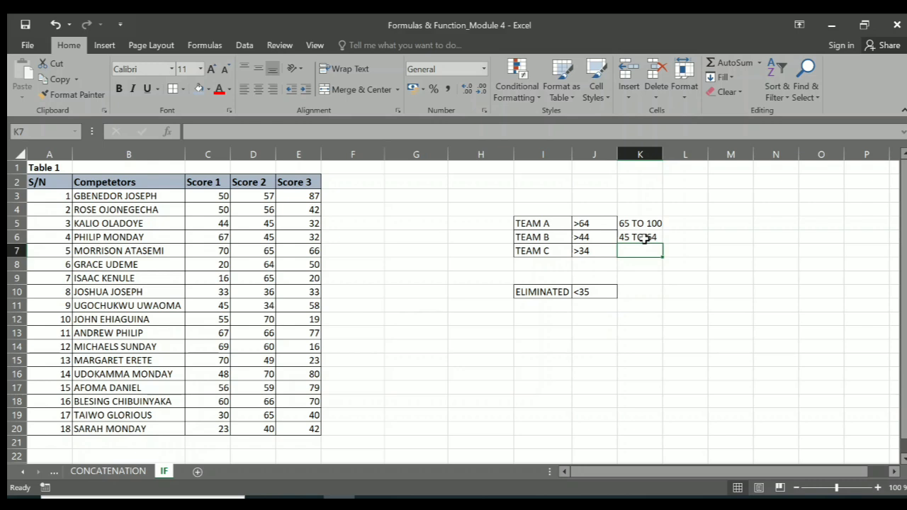
{"action": "type", "text": "35"}
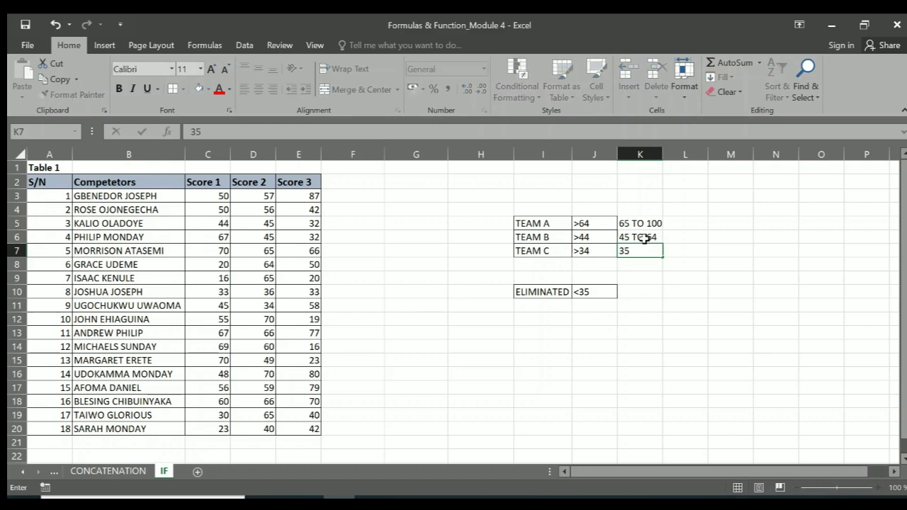
{"action": "type", "text": " TO 44"}
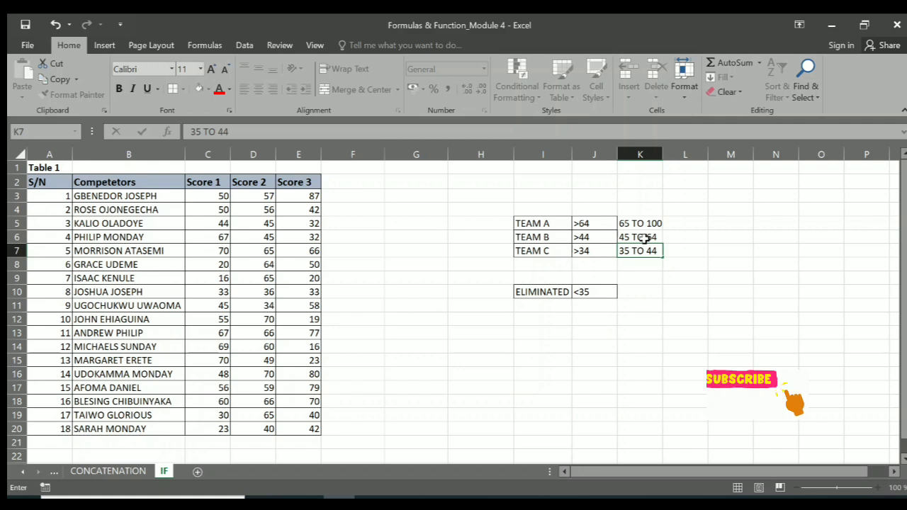
Add the score range 0 TO 34 beside the ELIMINATED criterion in cell K10
{"action": "left_click", "coordinate": [633, 296]}
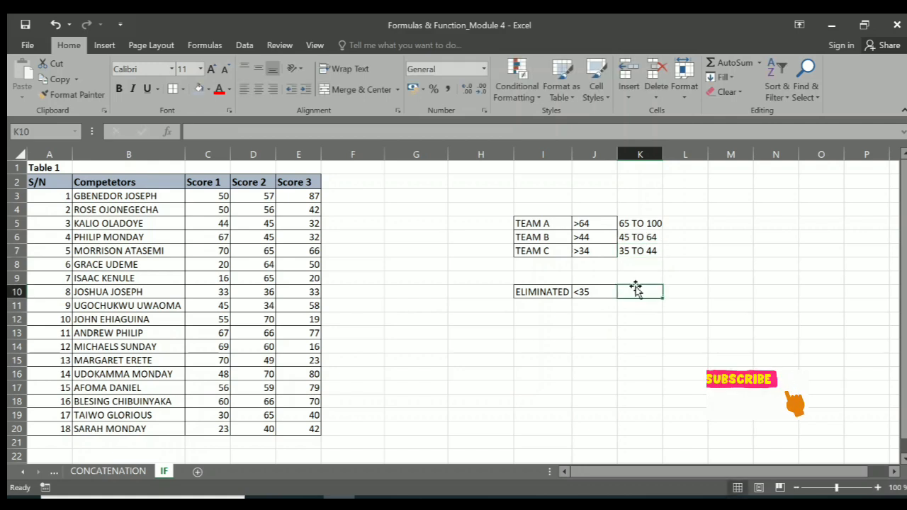
{"action": "type", "text": "0"}
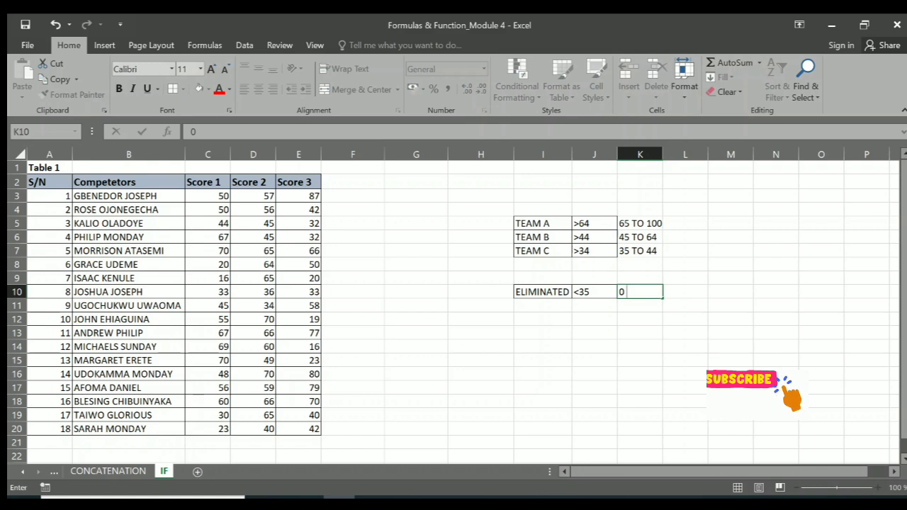
{"action": "type", "text": " TO 34"}
Add the column headers Average in F2 and Status in G2 after the Score 3 header
{"action": "left_click", "coordinate": [339, 184]}
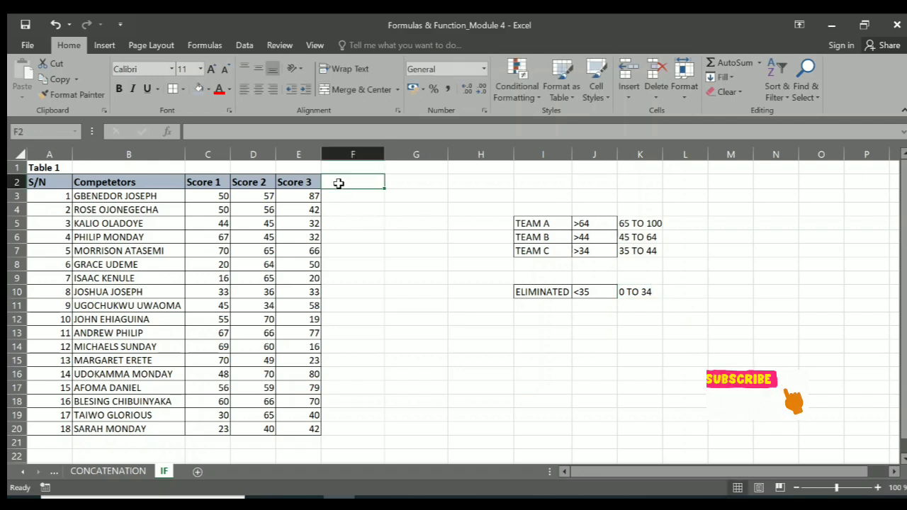
{"action": "type", "text": "A"}
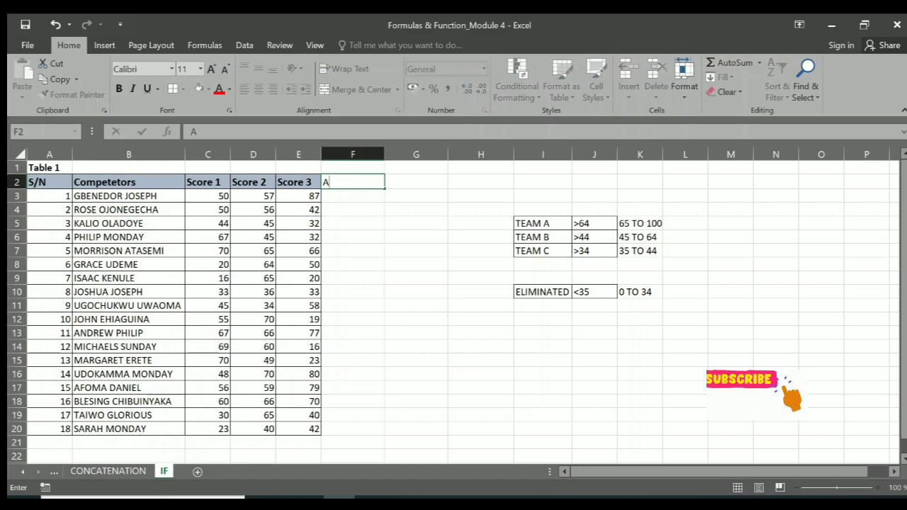
{"action": "type", "text": "verage"}
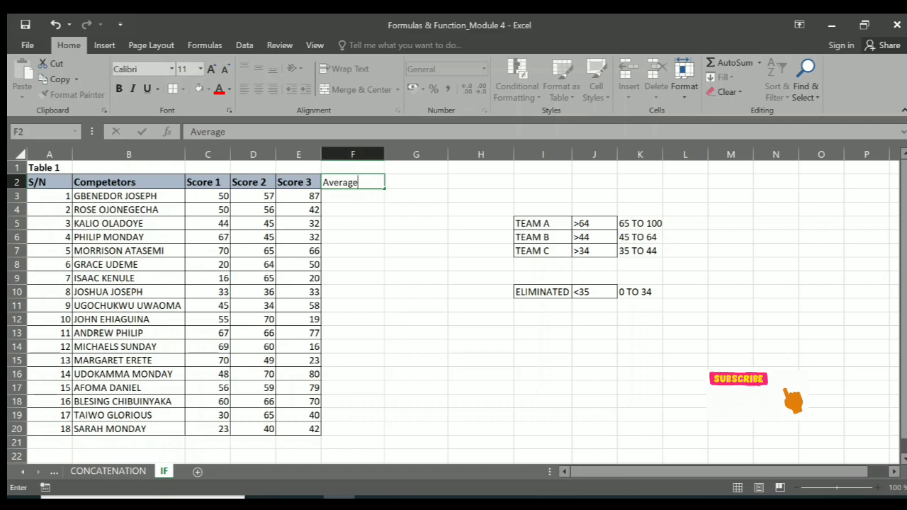
{"action": "key", "text": "Tab"}
{"action": "type", "text": "S"}
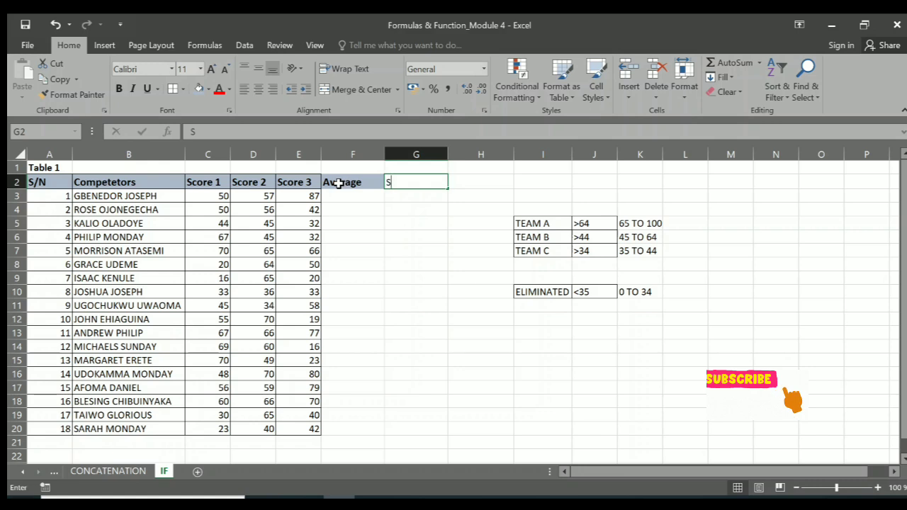
{"action": "type", "text": "tatus"}
{"action": "key", "text": "Return"}
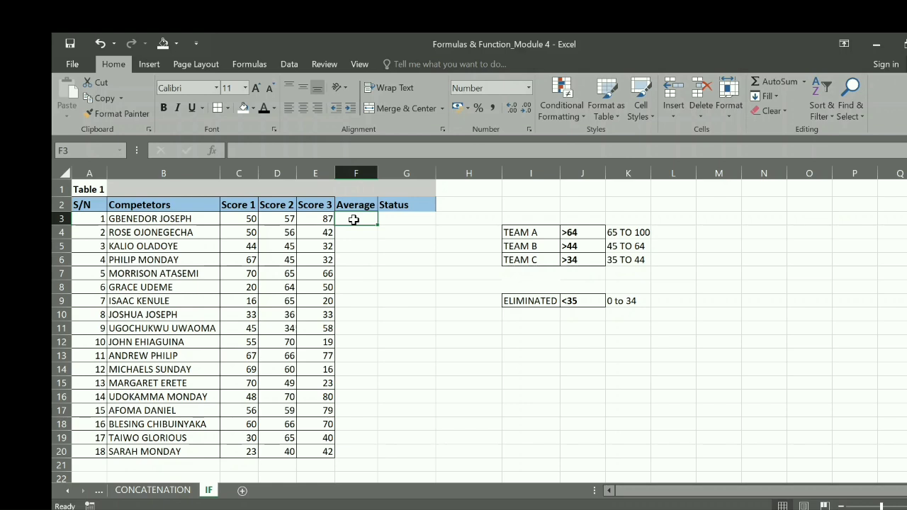
Calculate the first competitor's average score in F3 with =AVERAGE(C3:E3)
{"action": "type", "text": "="}
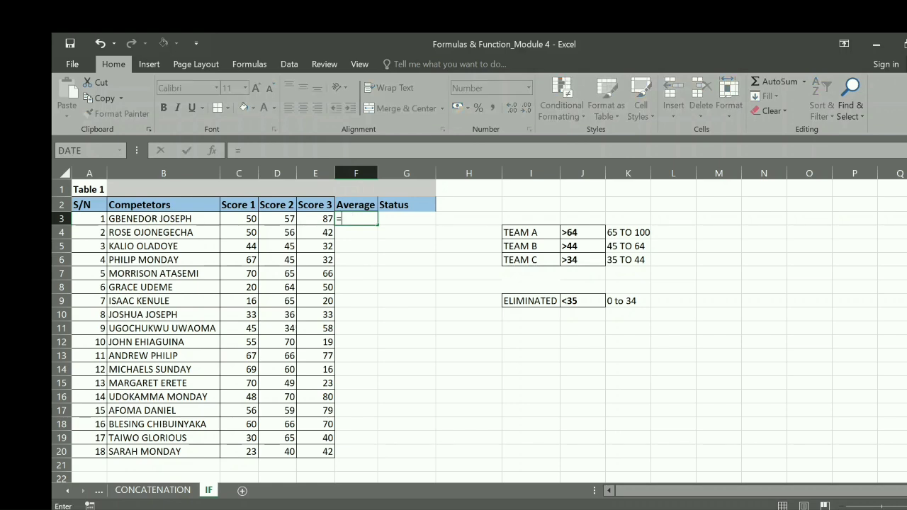
{"action": "type", "text": "AVER"}
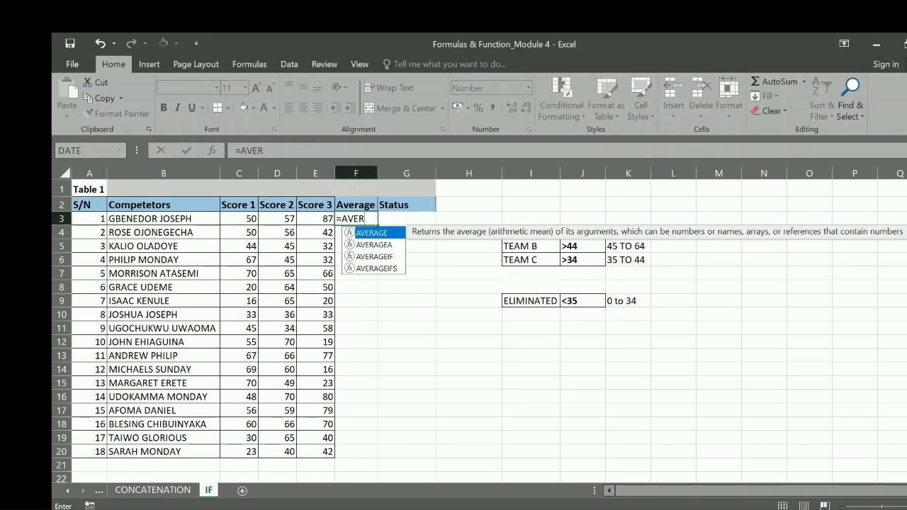
{"action": "double_click", "coordinate": [370, 234]}
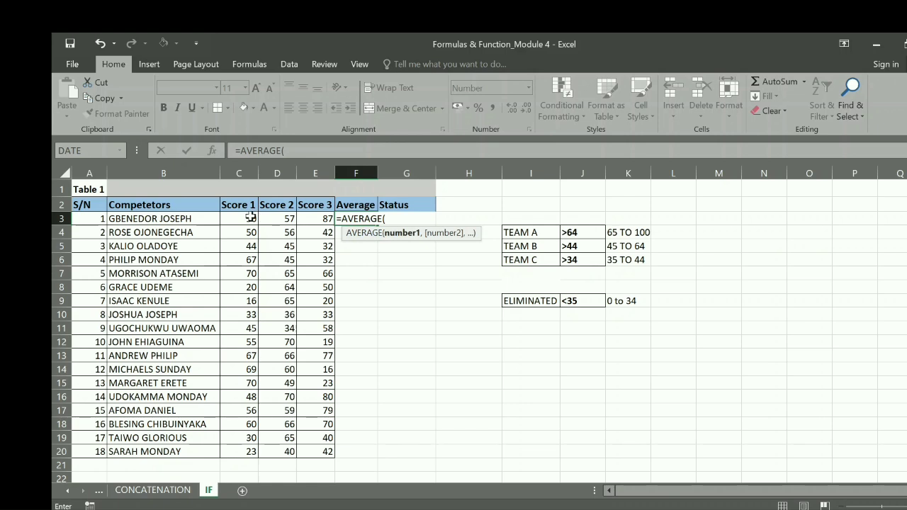
{"action": "left_click_drag", "start_coordinate": [247, 219], "coordinate": [314, 220]}
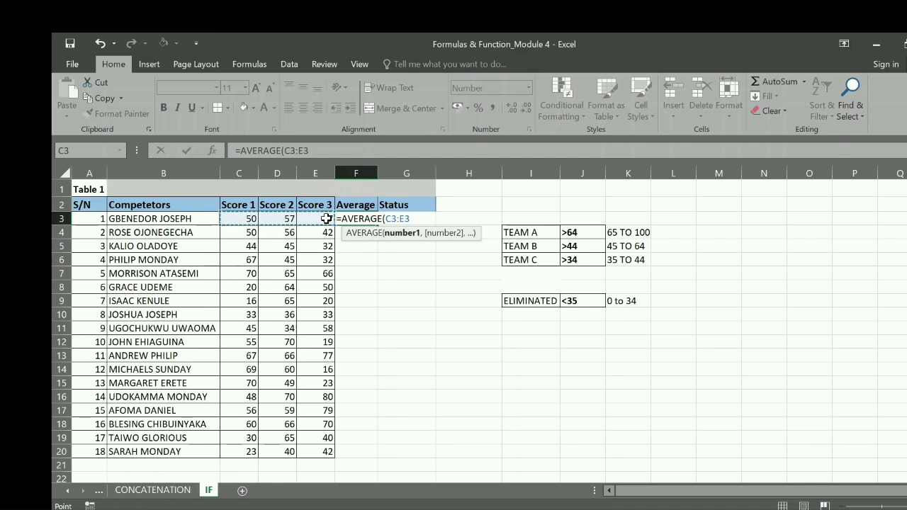
{"action": "key", "text": "Return"}
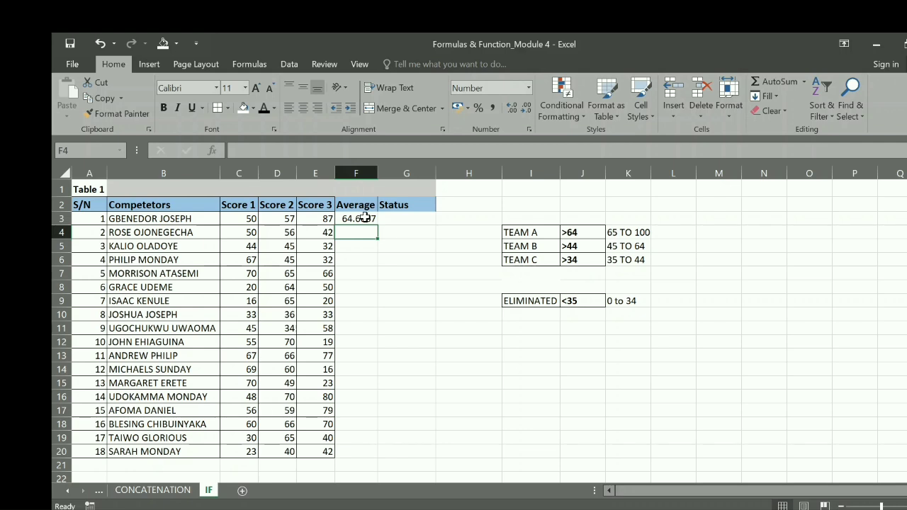
Format the Average column F as Number with 0 decimal places
{"action": "left_click", "coordinate": [365, 217]}
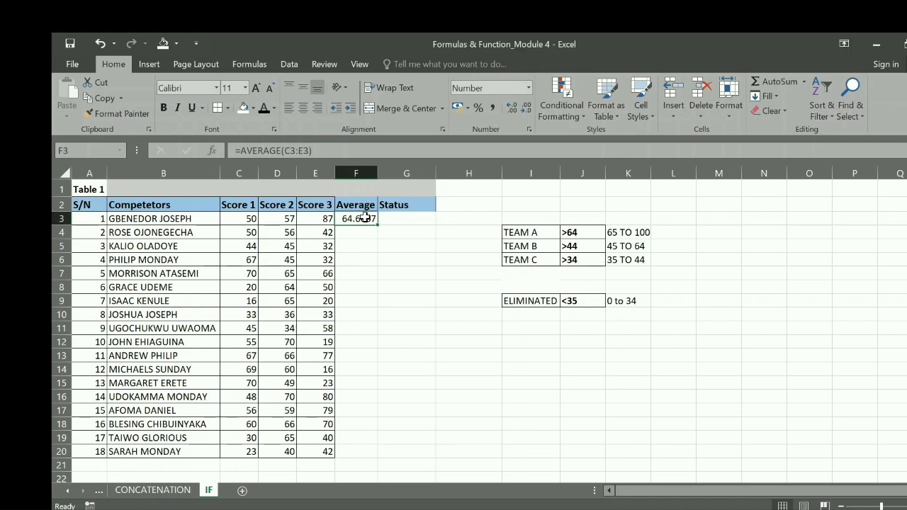
{"action": "left_click", "coordinate": [356, 173]}
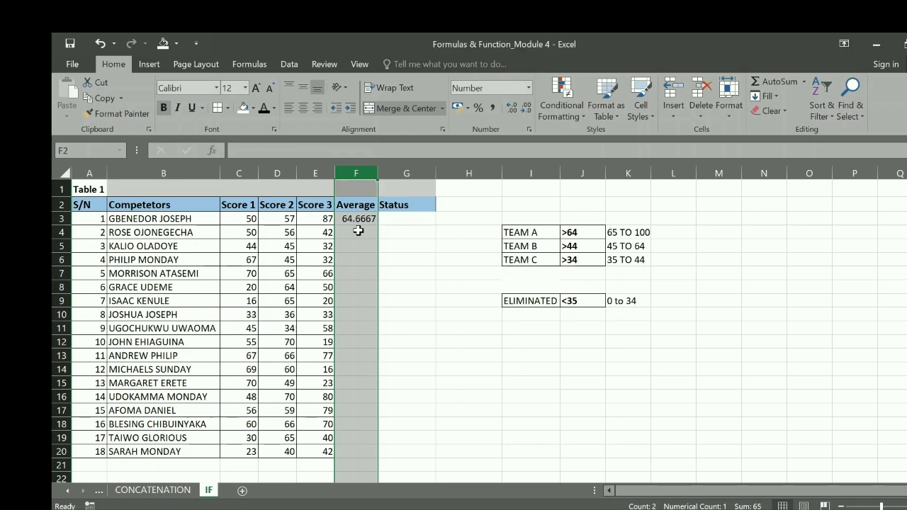
{"action": "left_click", "coordinate": [531, 131]}
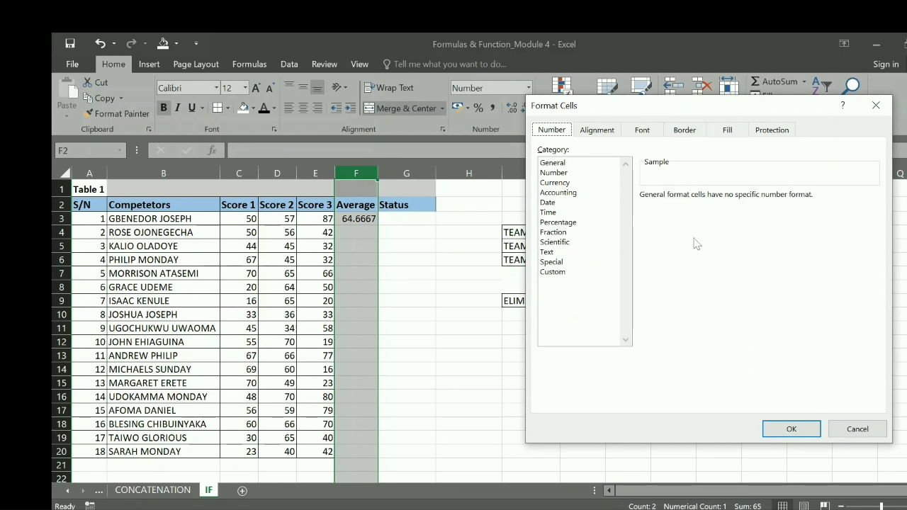
{"action": "left_click", "coordinate": [556, 174]}
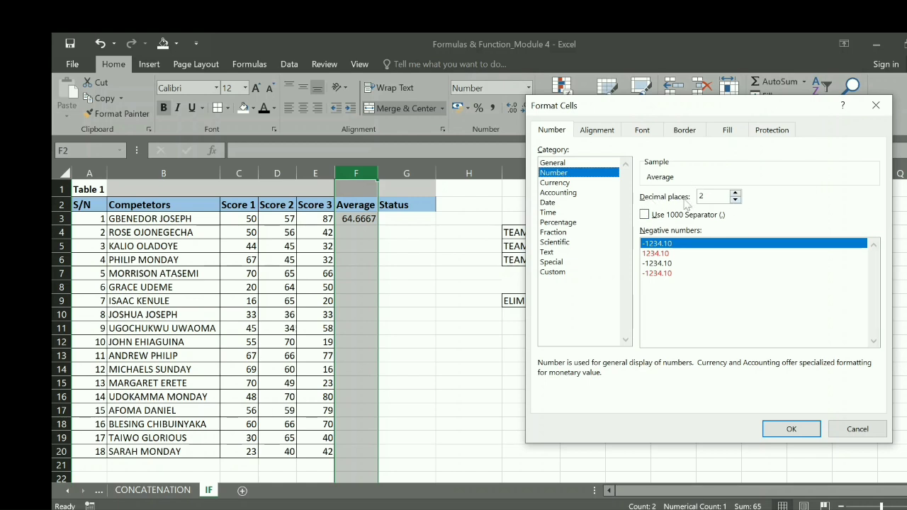
{"action": "left_click", "coordinate": [736, 200]}
{"action": "left_click", "coordinate": [735, 200]}
{"action": "left_click", "coordinate": [778, 432]}
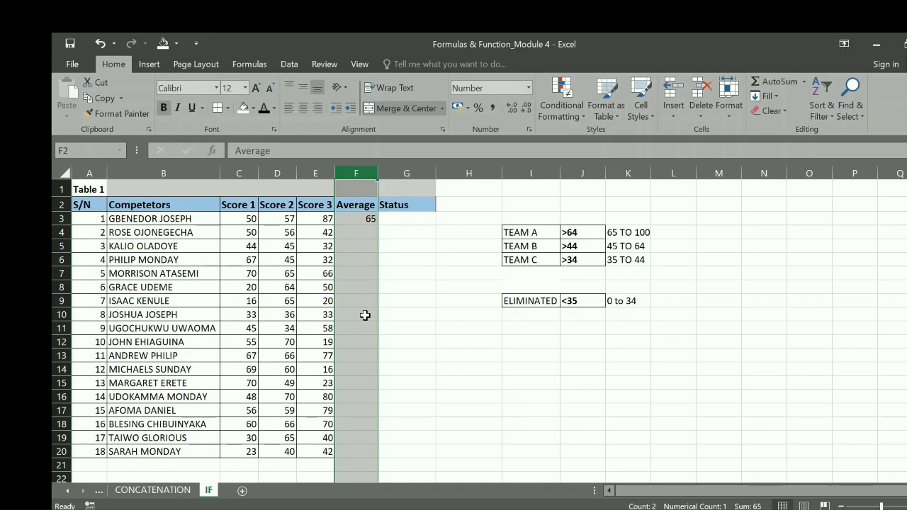
Fill the average formula from F3 down to F20 for all competitors
{"action": "left_click", "coordinate": [363, 218]}
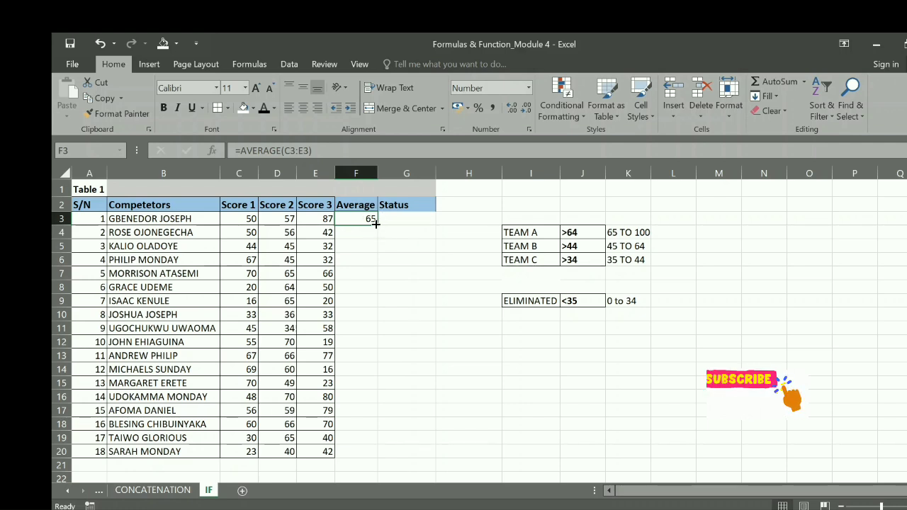
{"action": "left_click_drag", "start_coordinate": [375, 223], "coordinate": [378, 224]}
{"action": "double_click", "coordinate": [378, 224]}
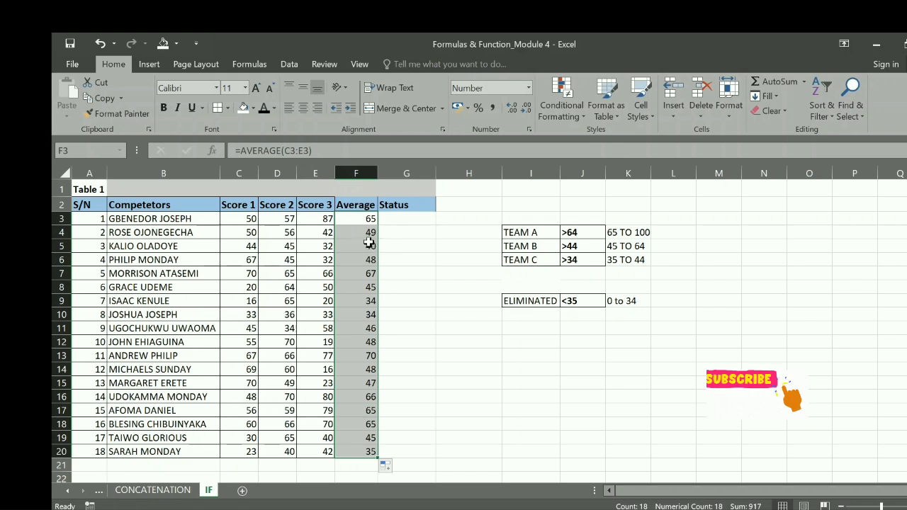
Enter an IF formula in Status cell G3 that tests F3>64 and has an empty text as its true value
{"action": "left_click", "coordinate": [397, 219]}
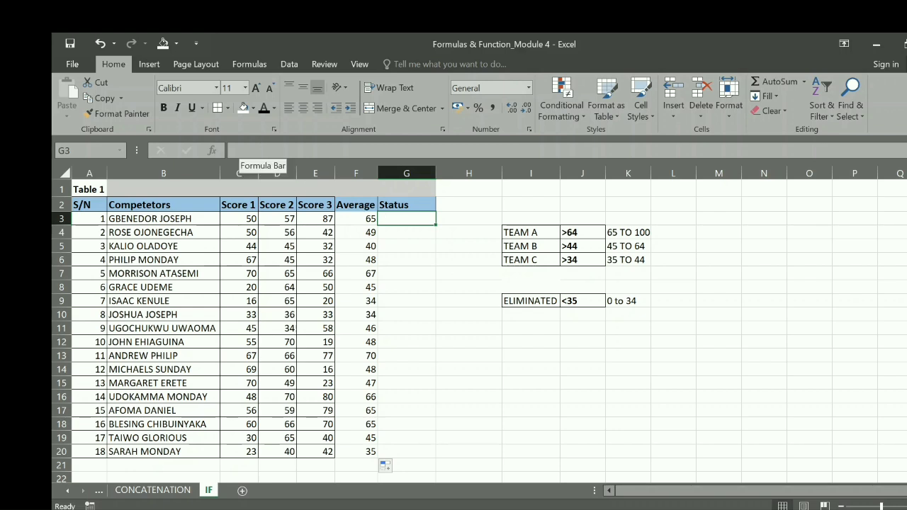
{"action": "left_click", "coordinate": [241, 151]}
{"action": "type", "text": "="}
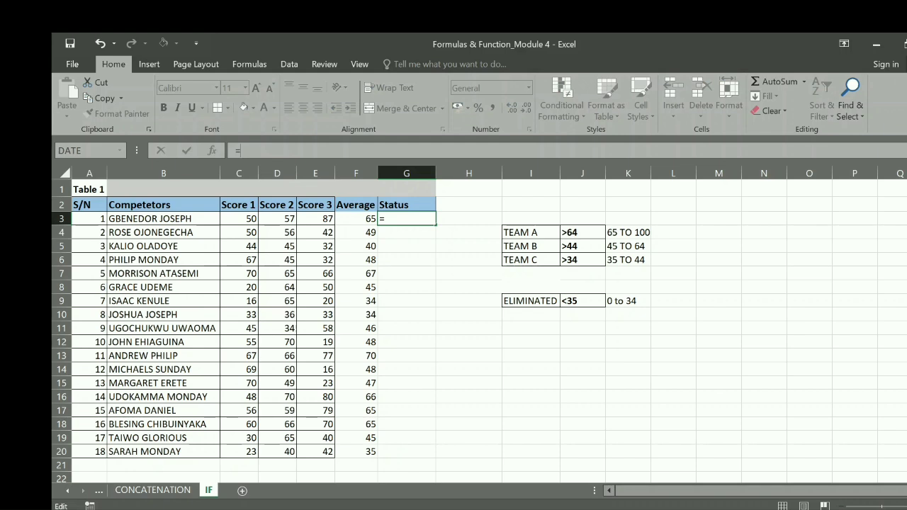
{"action": "type", "text": "IF"}
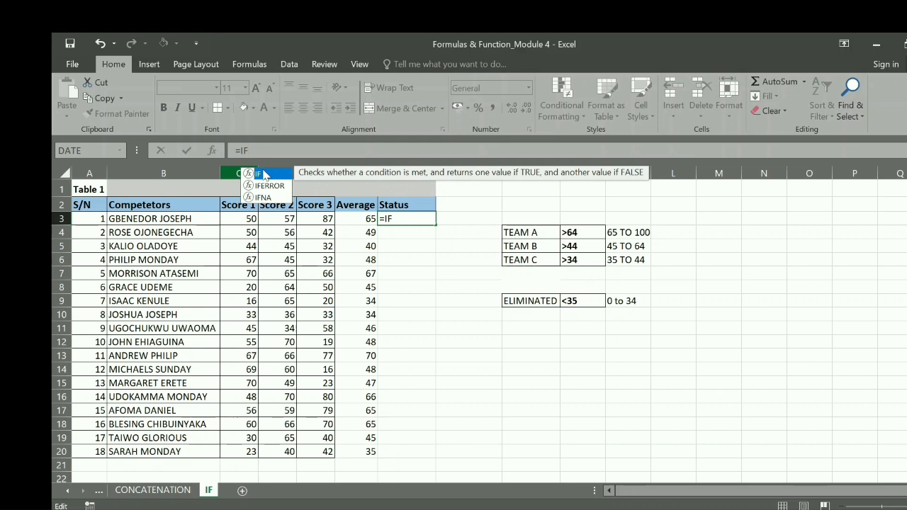
{"action": "double_click", "coordinate": [267, 174]}
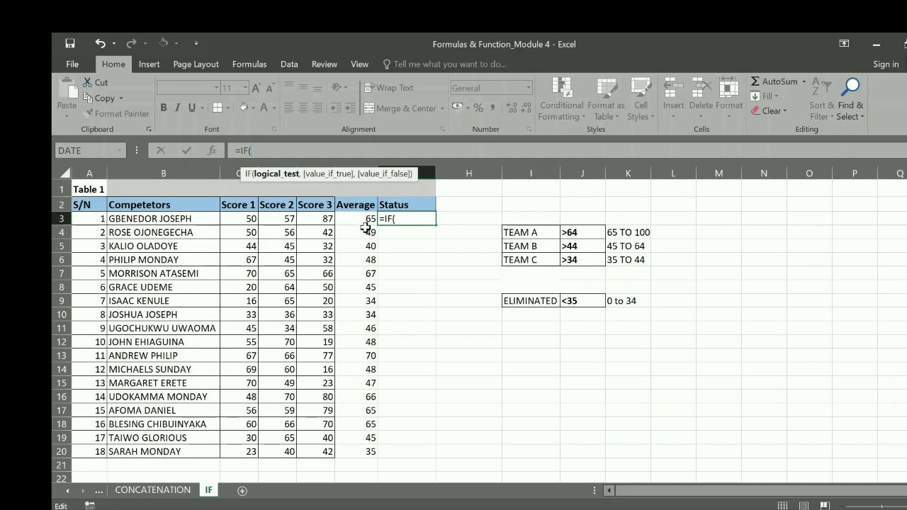
{"action": "left_click", "coordinate": [361, 219]}
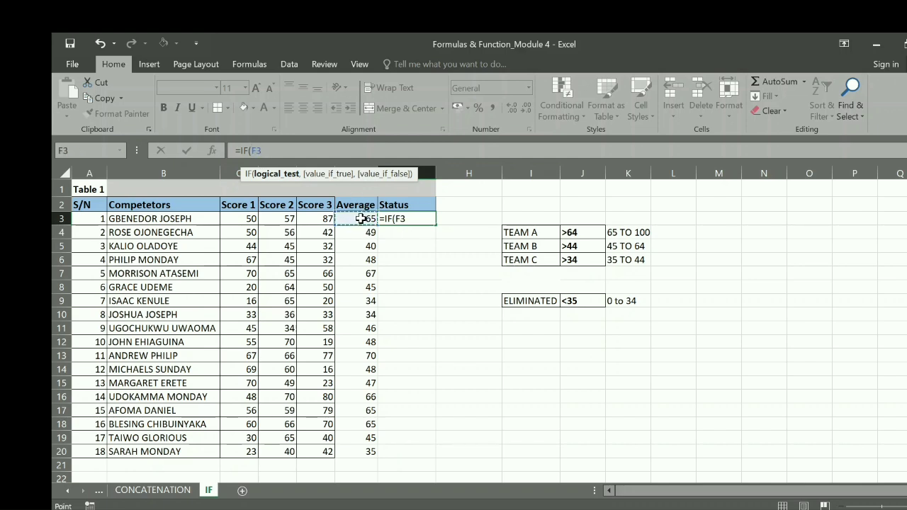
{"action": "type", "text": ">64,"}
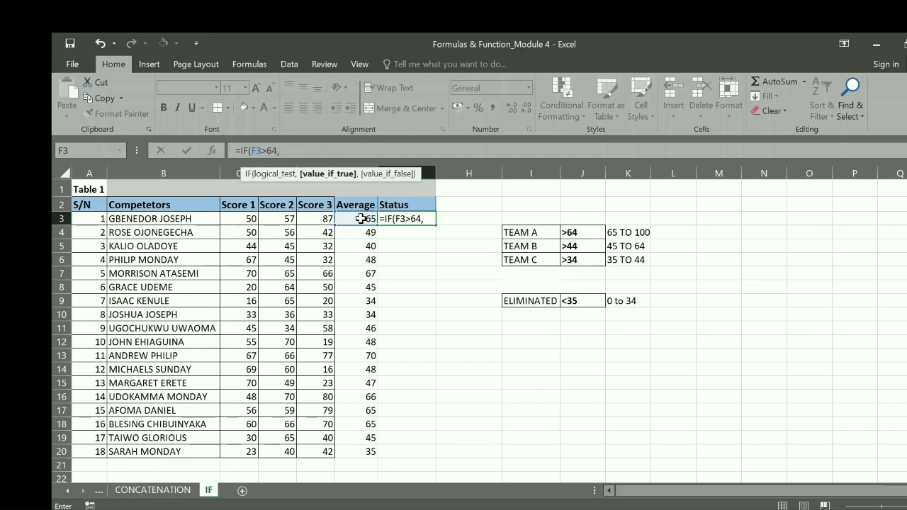
{"action": "type", "text": " \"\""}
{"action": "key", "text": "Escape"}
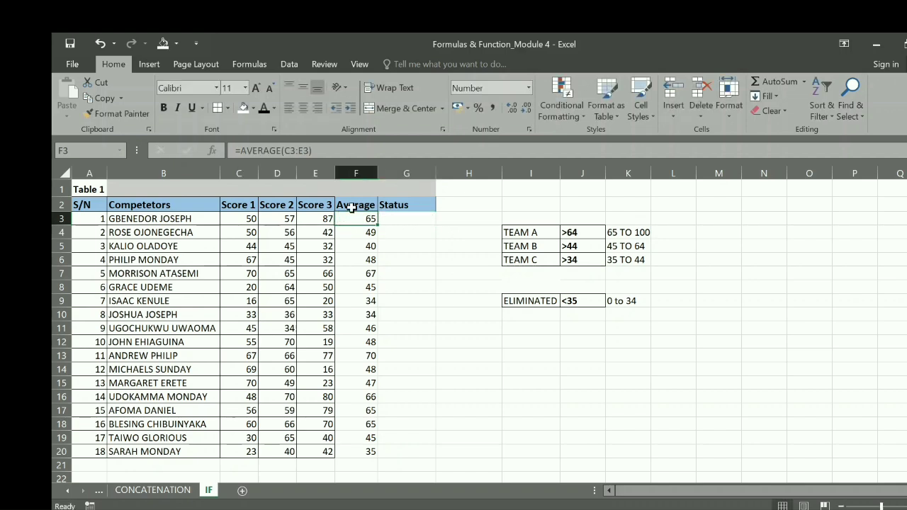
Complete the G3 formula as =IF(F3>64, "TEAM A", "TEAM B") and fill it down to G20
{"action": "left_click", "coordinate": [397, 217]}
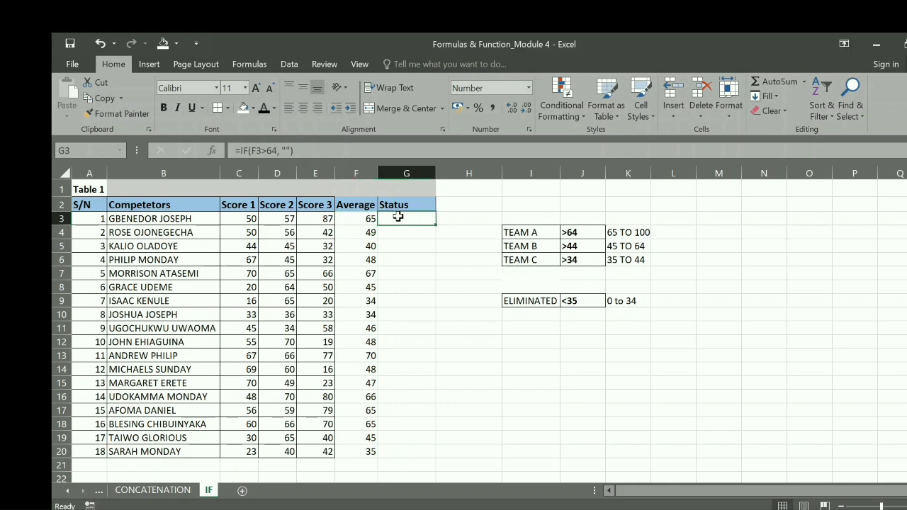
{"action": "left_click", "coordinate": [289, 150]}
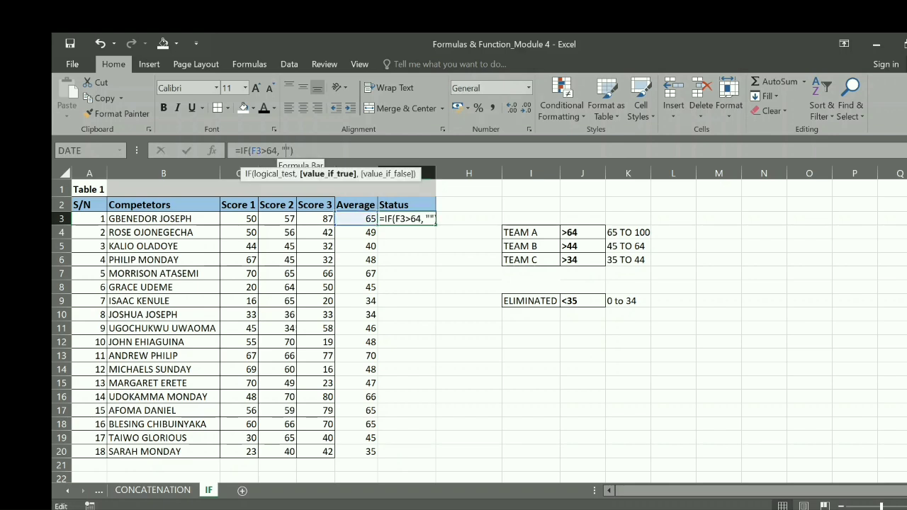
{"action": "type", "text": "TEAM A"}
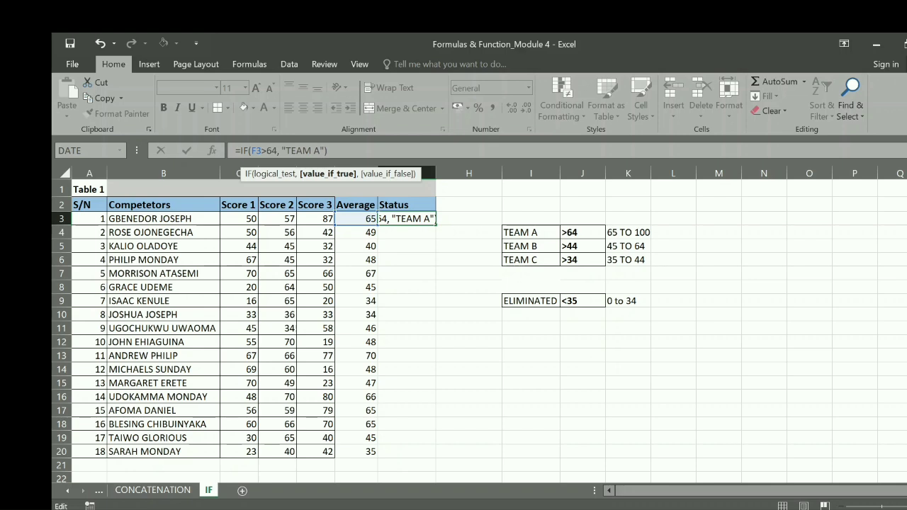
{"action": "type", "text": ","}
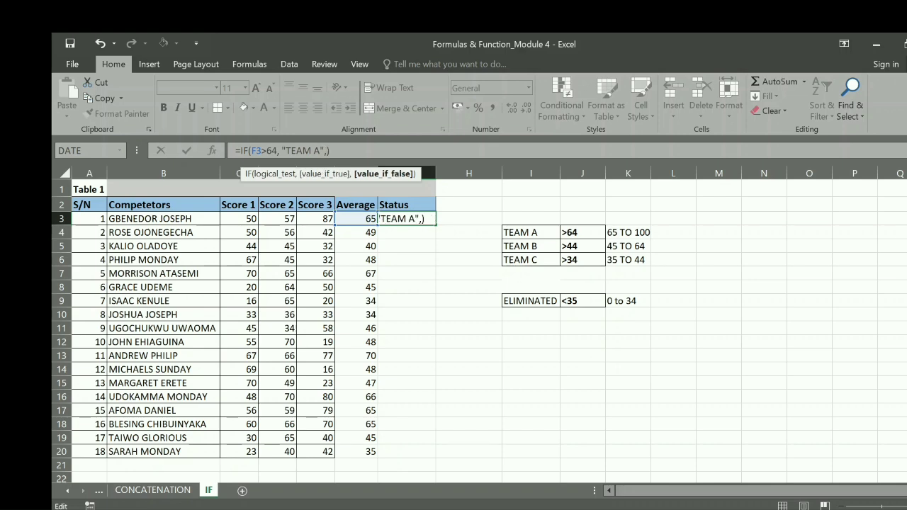
{"action": "type", "text": " \"\"TEAM"}
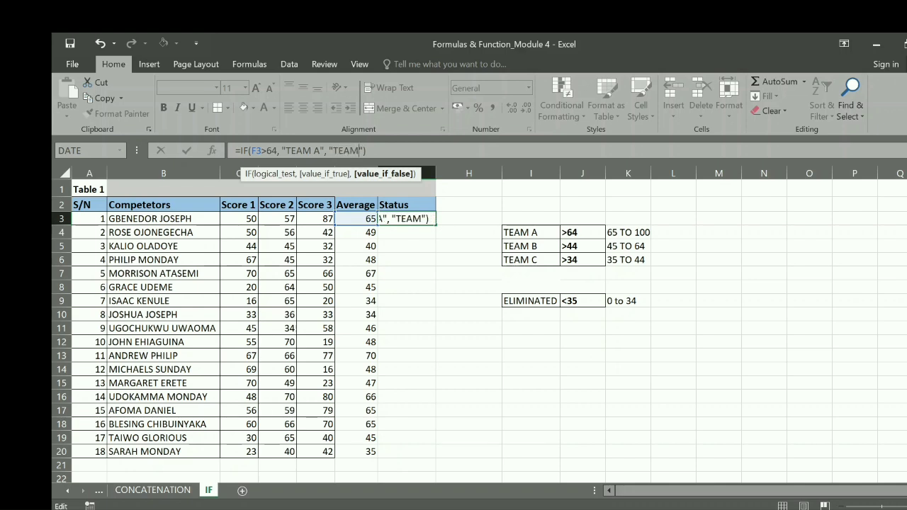
{"action": "type", "text": " B"}
{"action": "key", "text": "Return"}
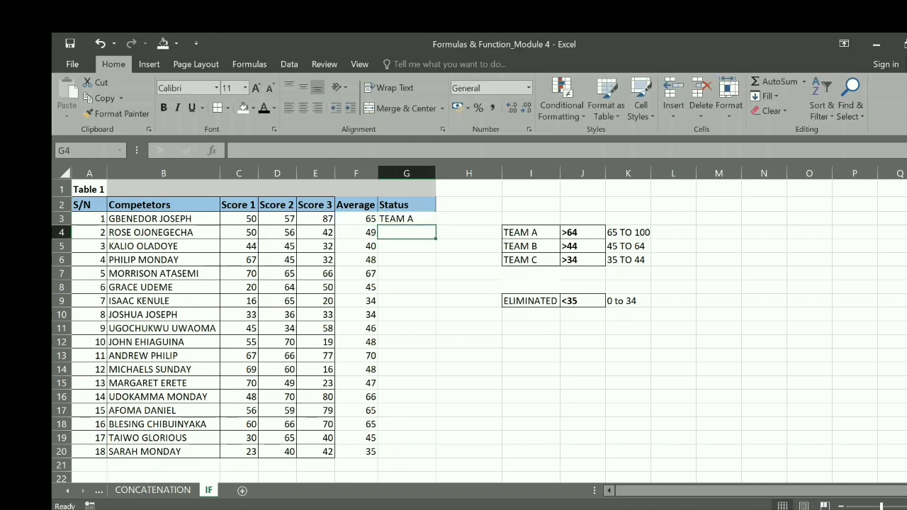
{"action": "left_click", "coordinate": [409, 217]}
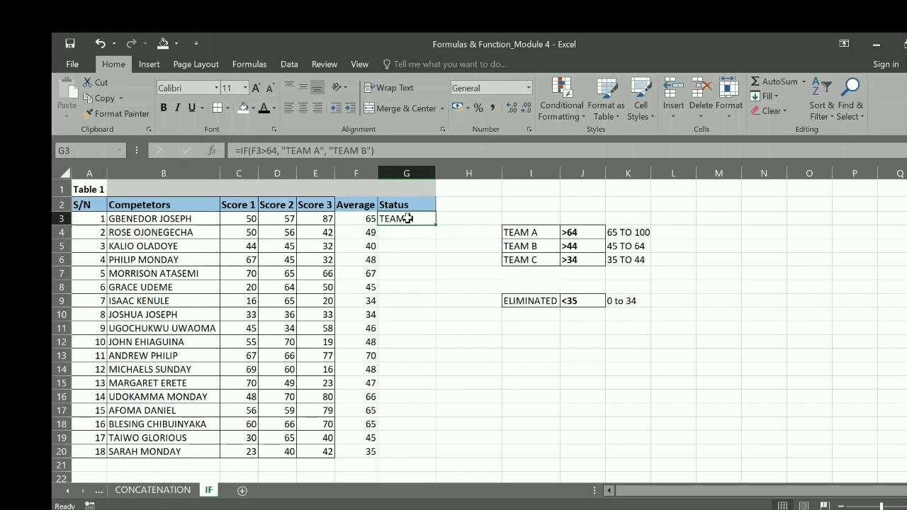
{"action": "double_click", "coordinate": [438, 225]}
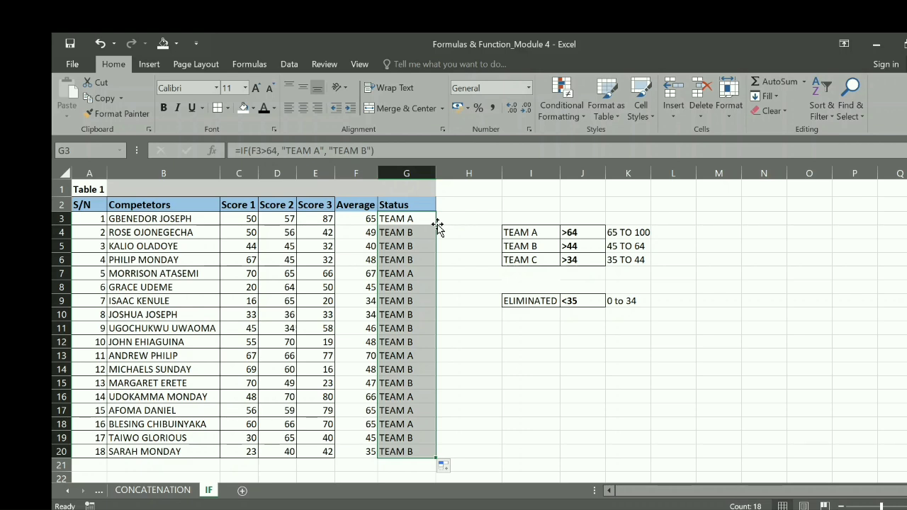
Insert a nested IF with the test F3>44 before "TEAM B" in the G3 formula
{"action": "left_click", "coordinate": [414, 219]}
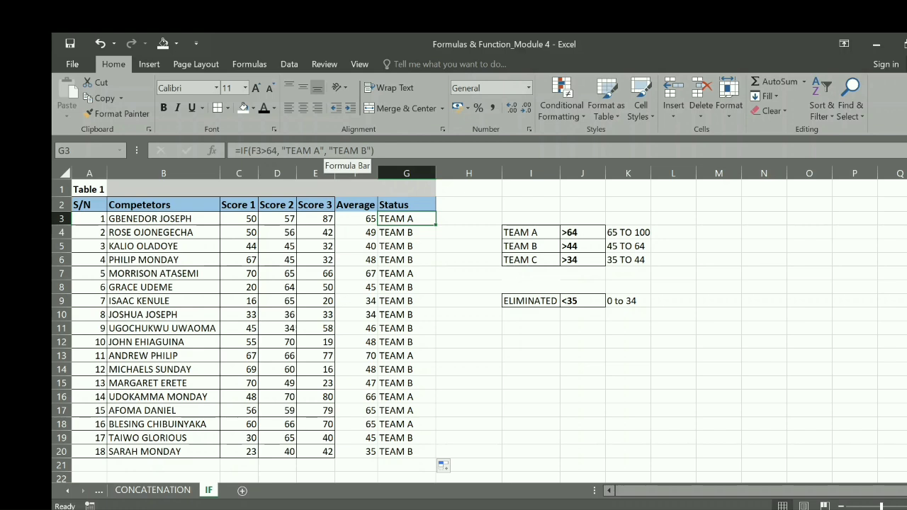
{"action": "left_click", "coordinate": [323, 151]}
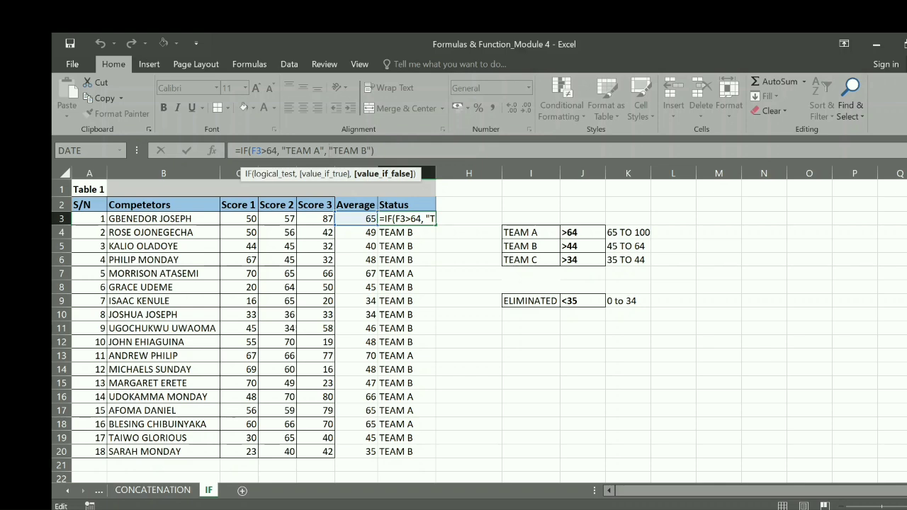
{"action": "type", "text": "IF"}
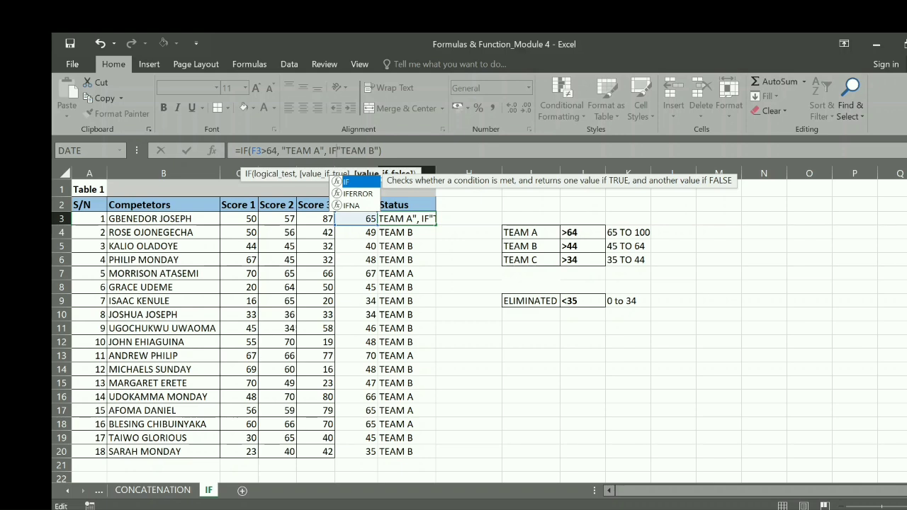
{"action": "double_click", "coordinate": [360, 182]}
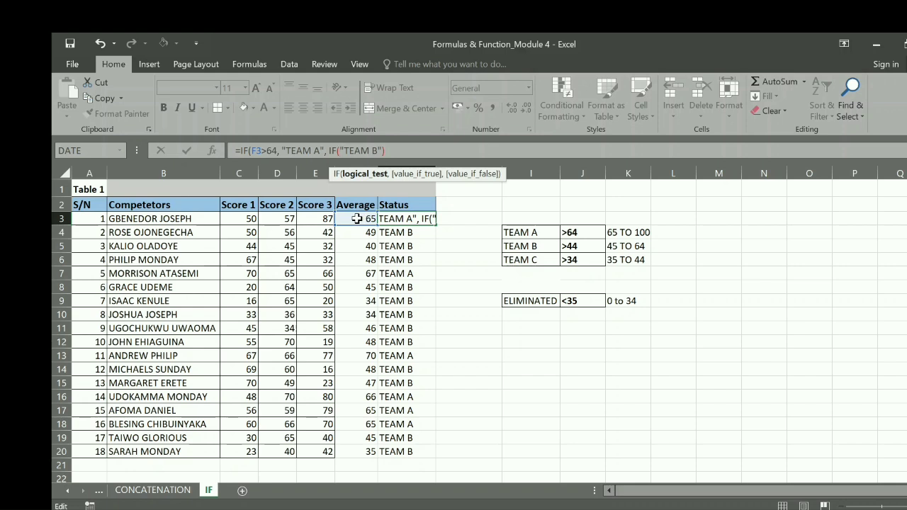
{"action": "left_click", "coordinate": [357, 219]}
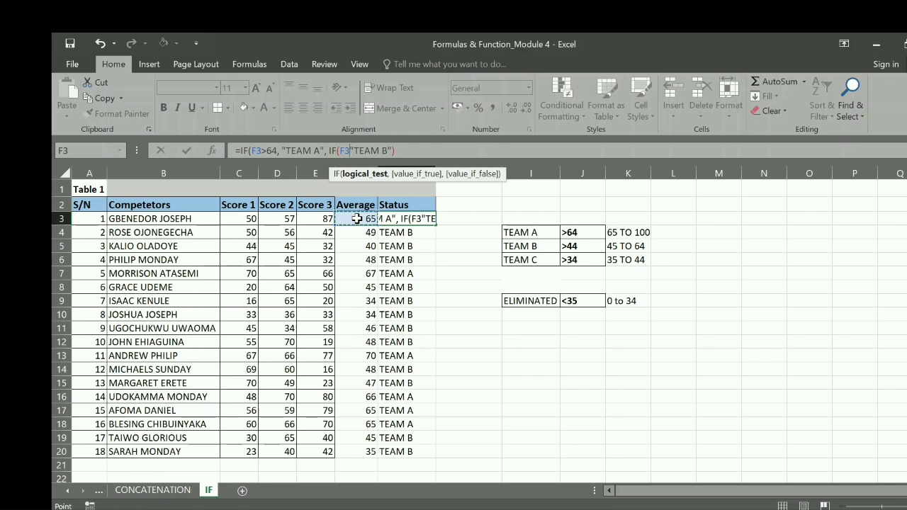
{"action": "type", "text": ">"}
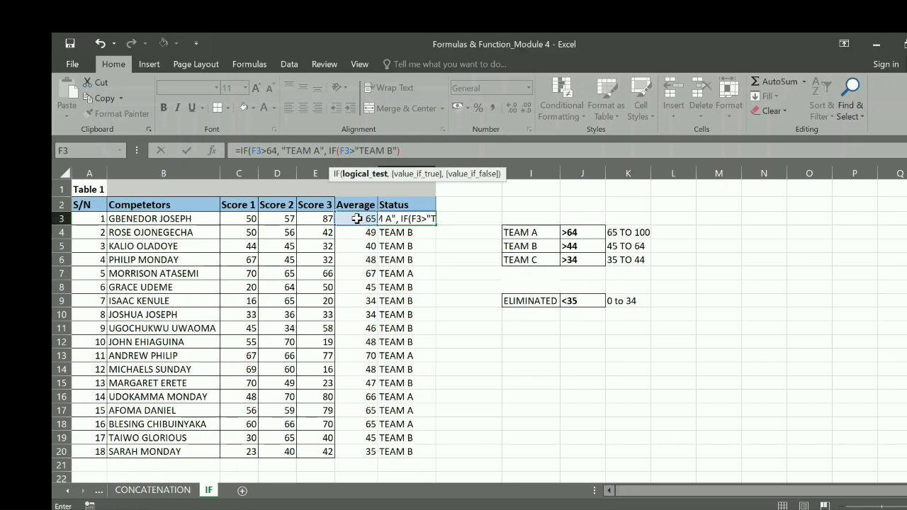
{"action": "type", "text": "44"}
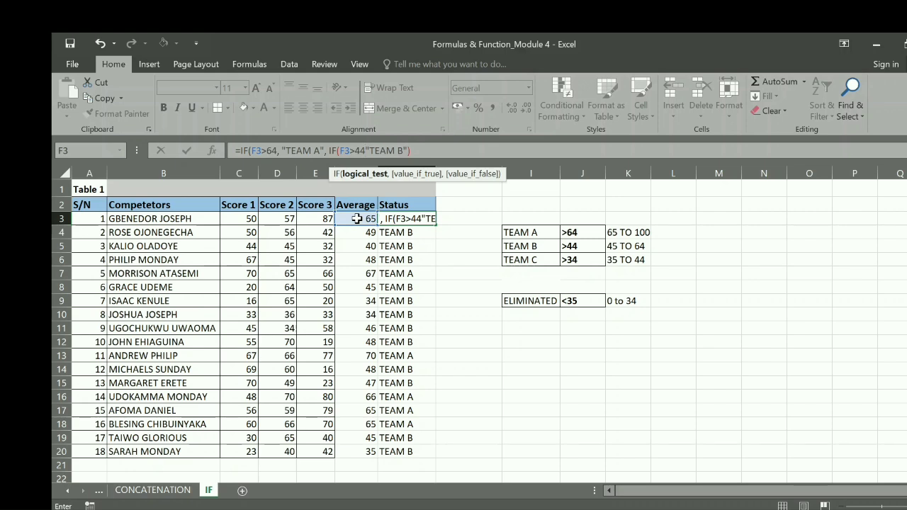
{"action": "type", "text": ","}
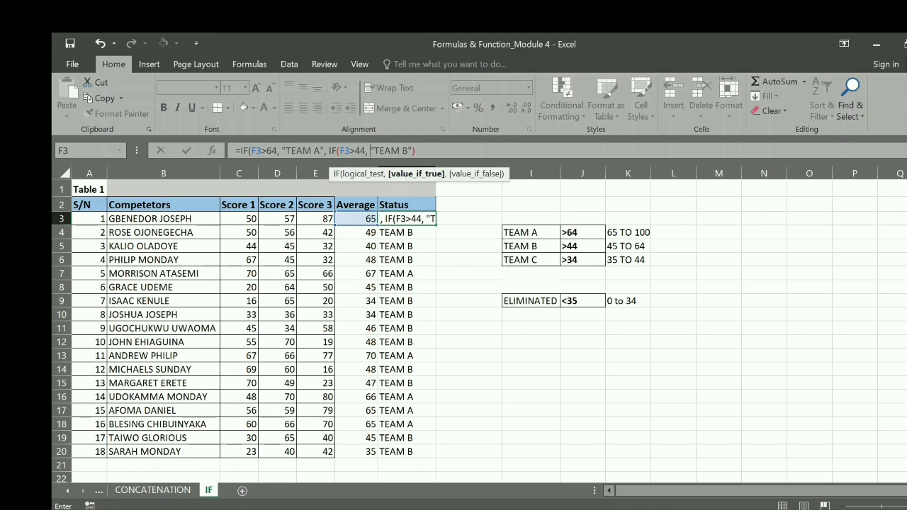
Add "TEAM C" as the nested IF's false value in G3, close the formula and fill it down to G20
{"action": "key", "text": "F2"}
{"action": "type", "text": ","}
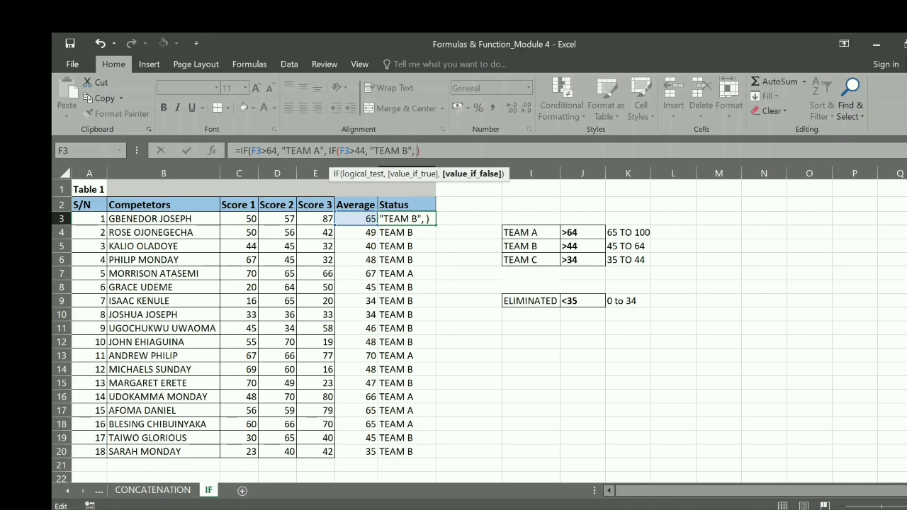
{"action": "type", "text": " \"TEAM B\", \"TEAM C\""}
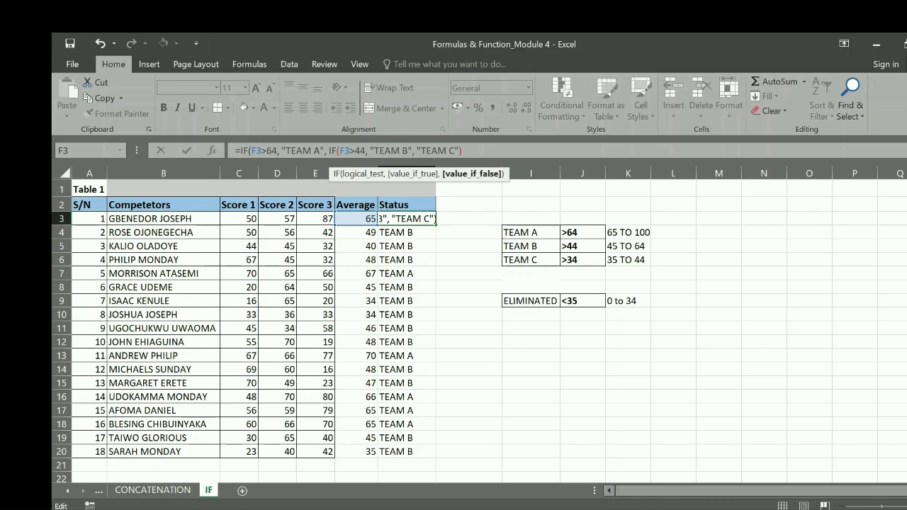
{"action": "type", "text": ")"}
{"action": "key", "text": "Return"}
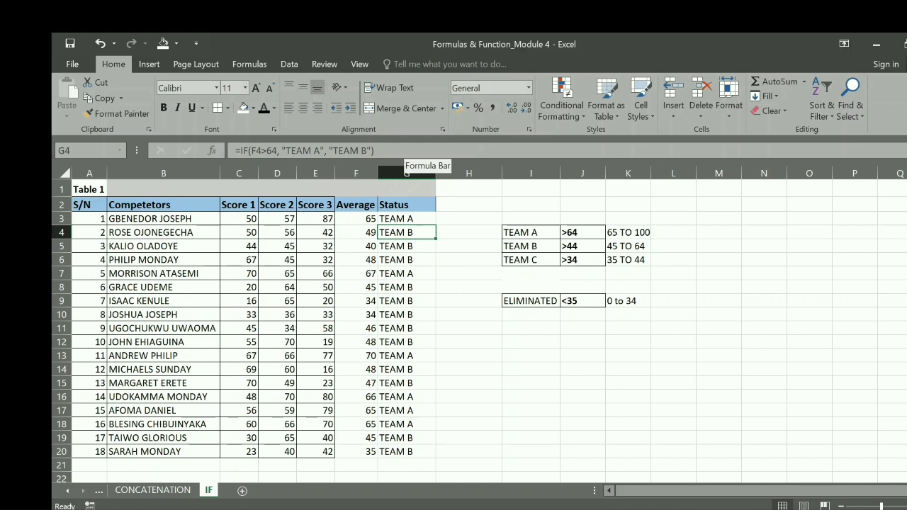
{"action": "left_click", "coordinate": [418, 219]}
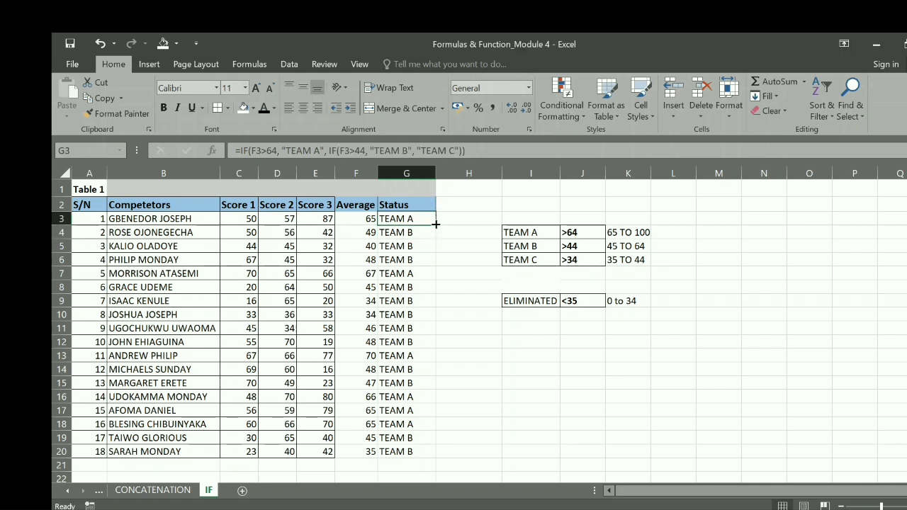
{"action": "double_click", "coordinate": [436, 224]}
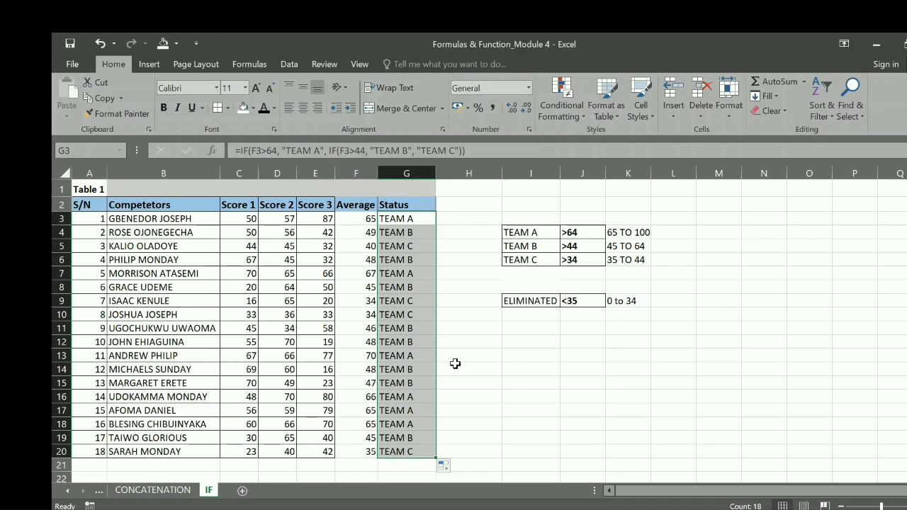
Insert a third nested IF with the test F3>34 before "TEAM C" in the G3 Status formula
{"action": "left_click", "coordinate": [409, 219]}
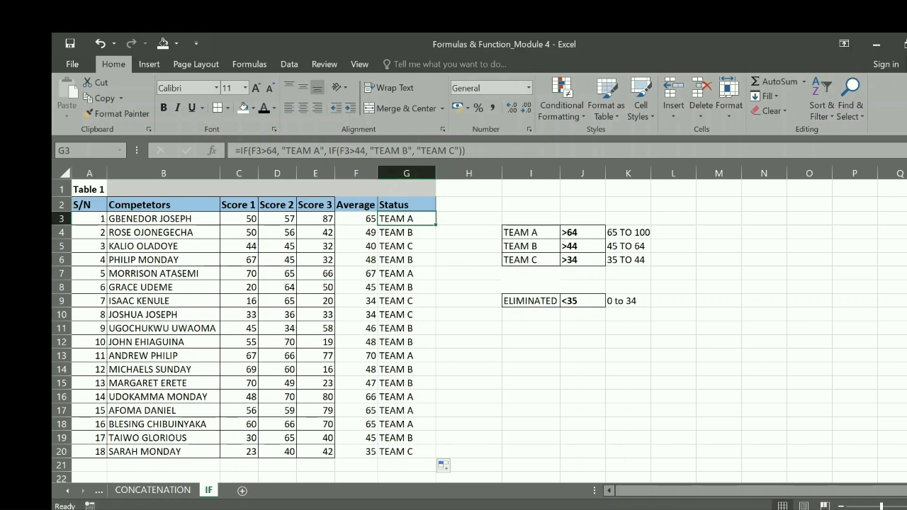
{"action": "left_click", "coordinate": [411, 152]}
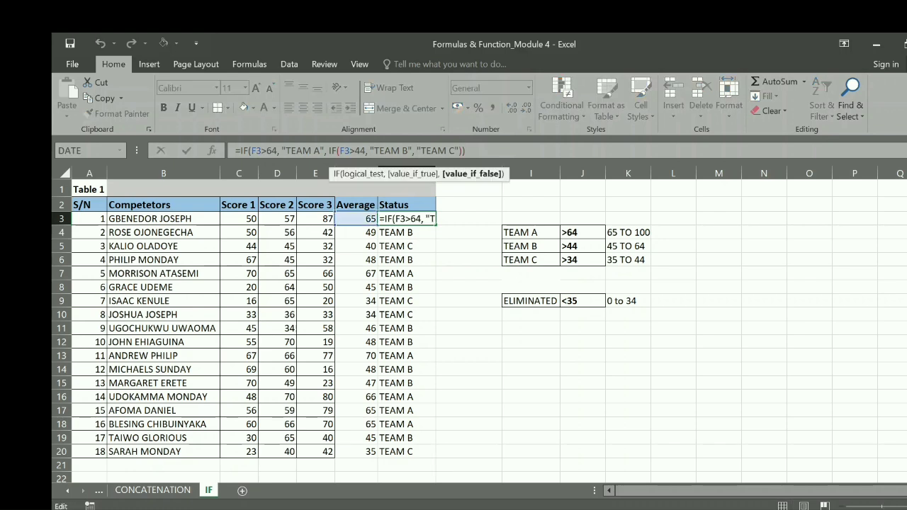
{"action": "type", "text": "IF"}
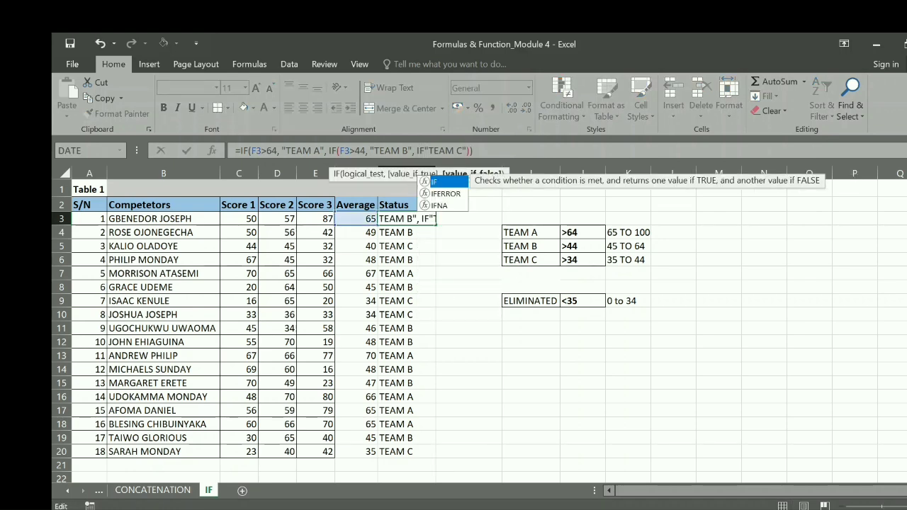
{"action": "double_click", "coordinate": [449, 181]}
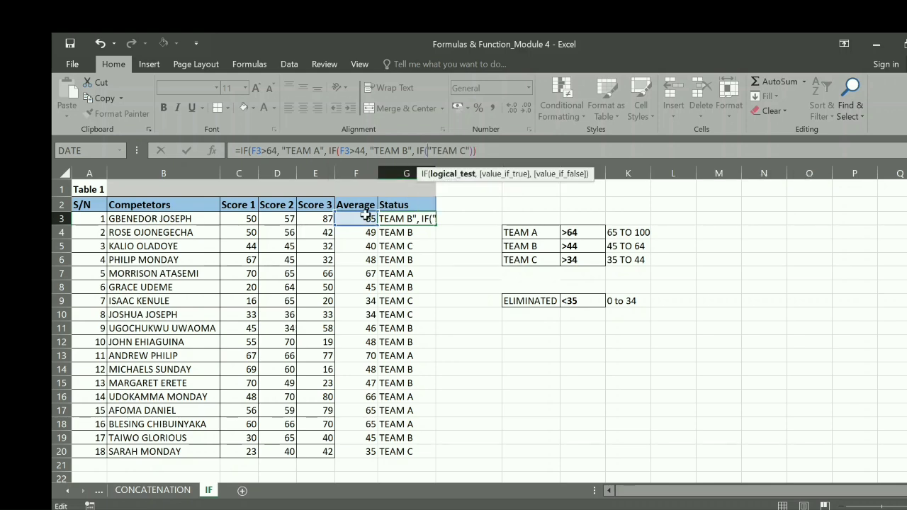
{"action": "left_click", "coordinate": [358, 218]}
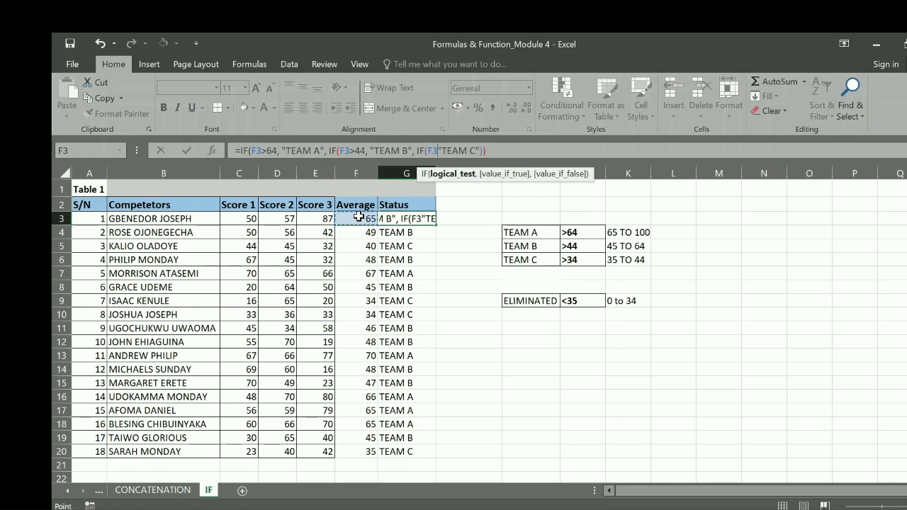
{"action": "type", "text": ">"}
{"action": "type", "text": "34,"}
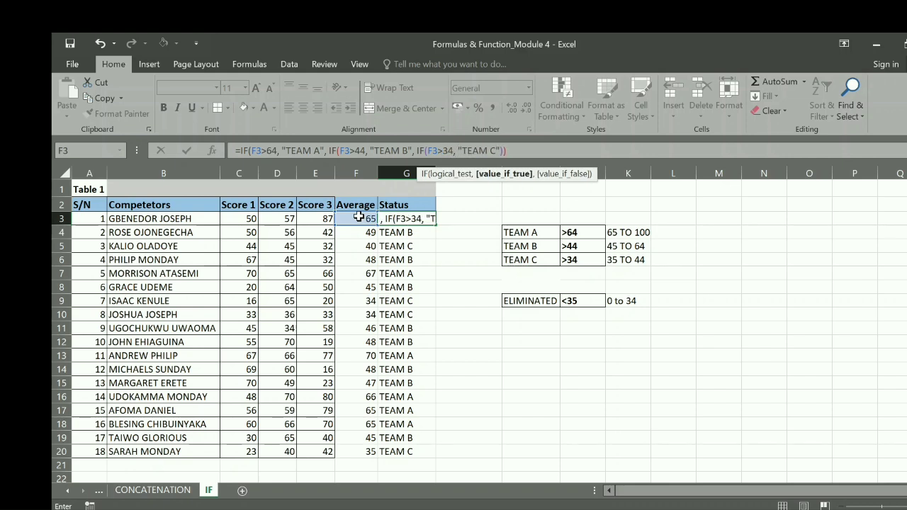
{"action": "type", "text": " , \"\""}
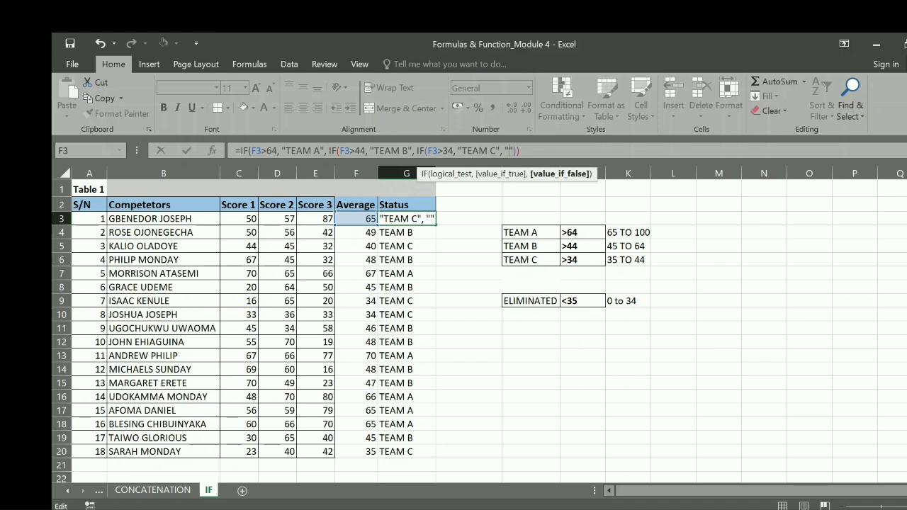
{"action": "type", "text": "ELI"}
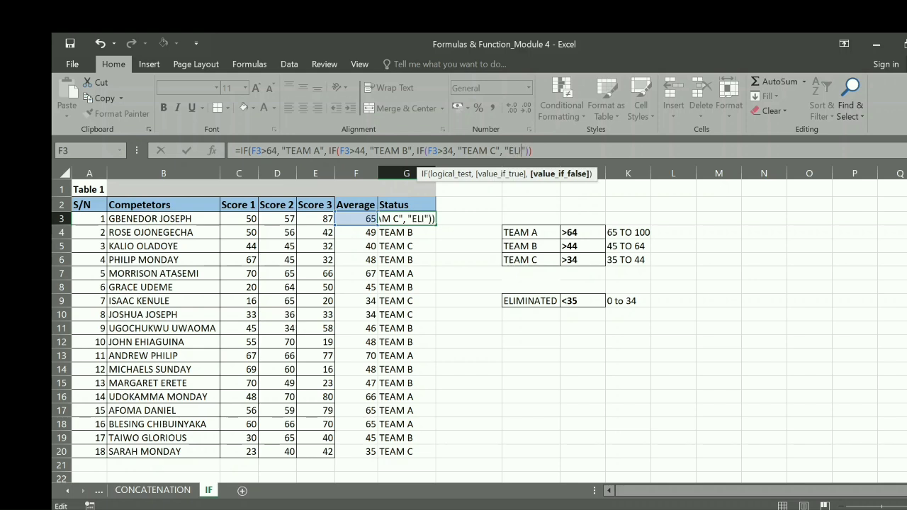
{"action": "type", "text": "MINATE"}
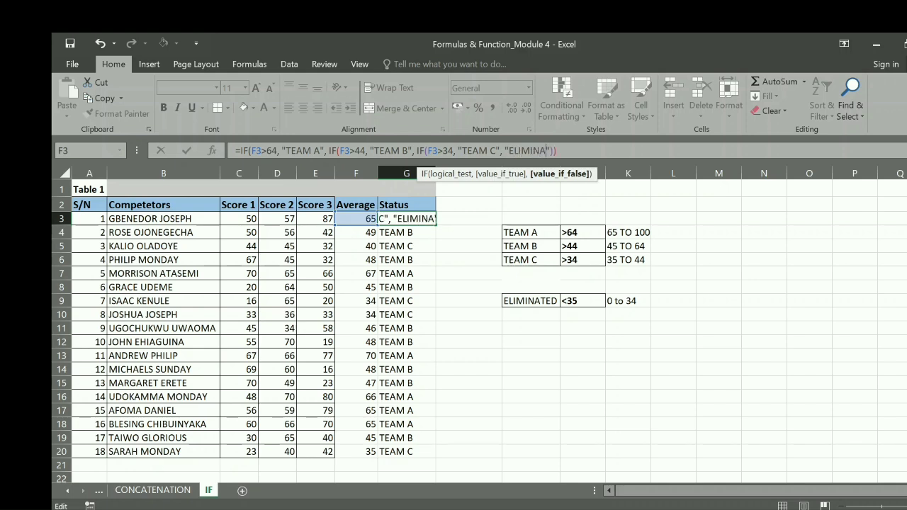
{"action": "type", "text": "D"}
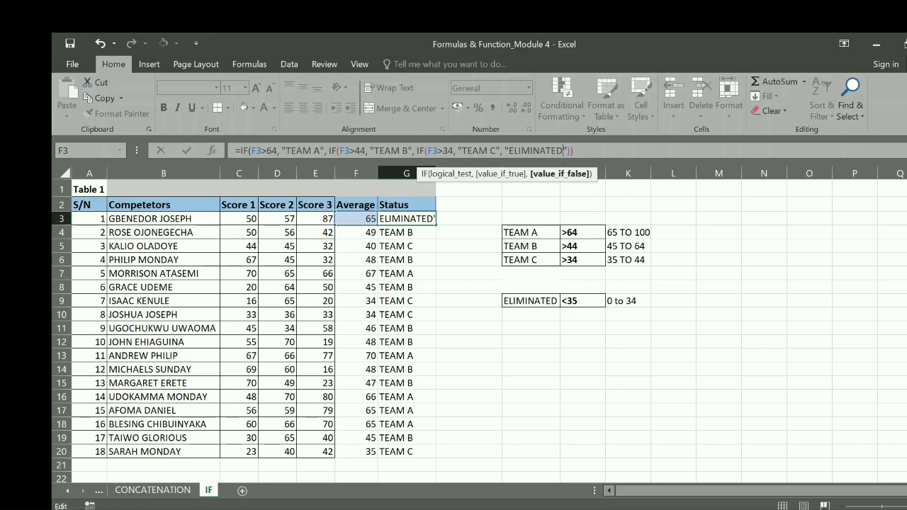
Add "ELIMINATED" as the false value of the innermost IF in G3 and complete the formula with its closing parenthesis
{"action": "key", "text": "Right"}
{"action": "key", "text": "Return"}
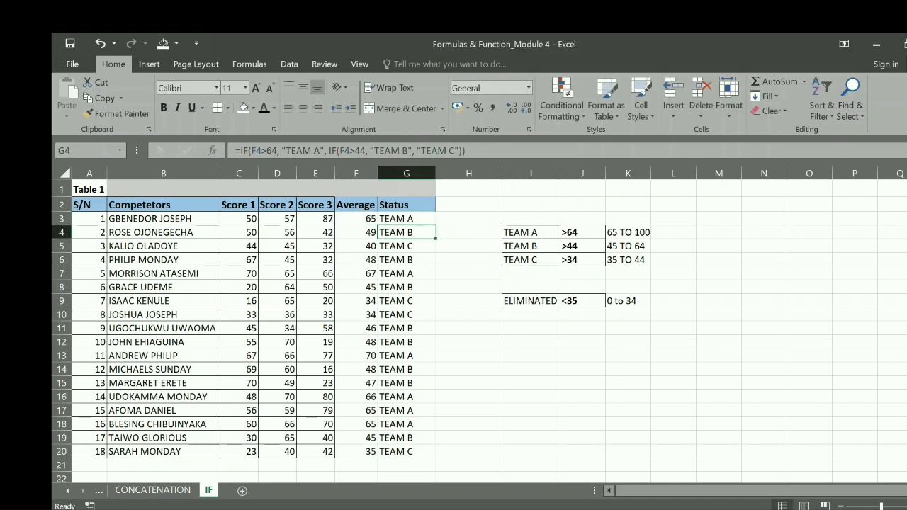
Fill the completed G3 Status formula down to G20 and deselect the filled range
{"action": "left_click", "coordinate": [409, 221]}
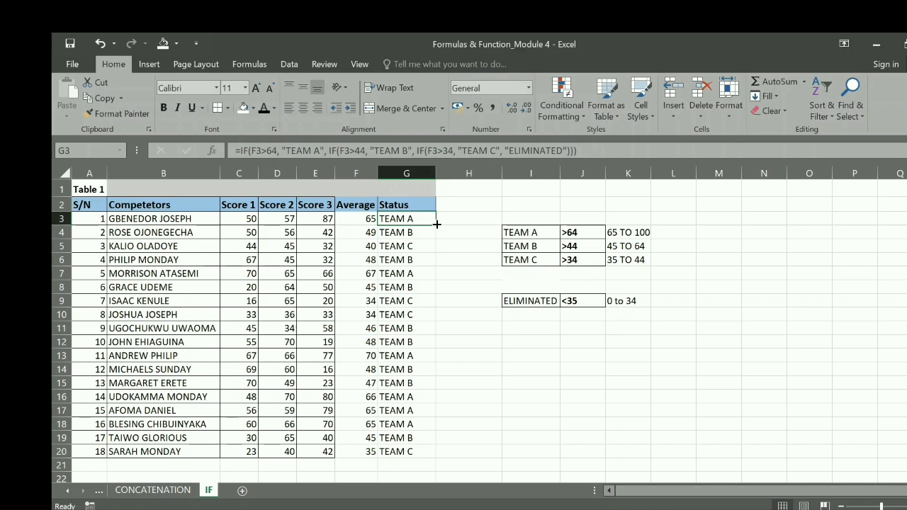
{"action": "double_click", "coordinate": [436, 224]}
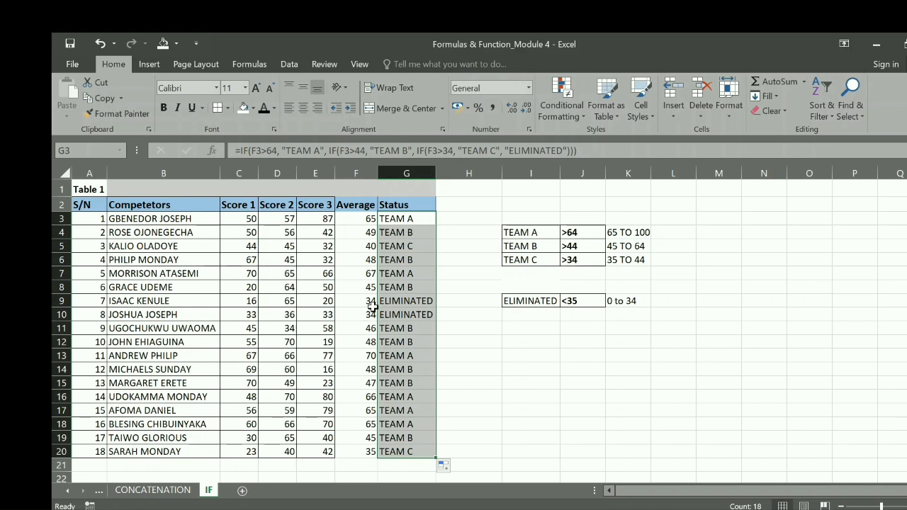
{"action": "left_click", "coordinate": [459, 366]}
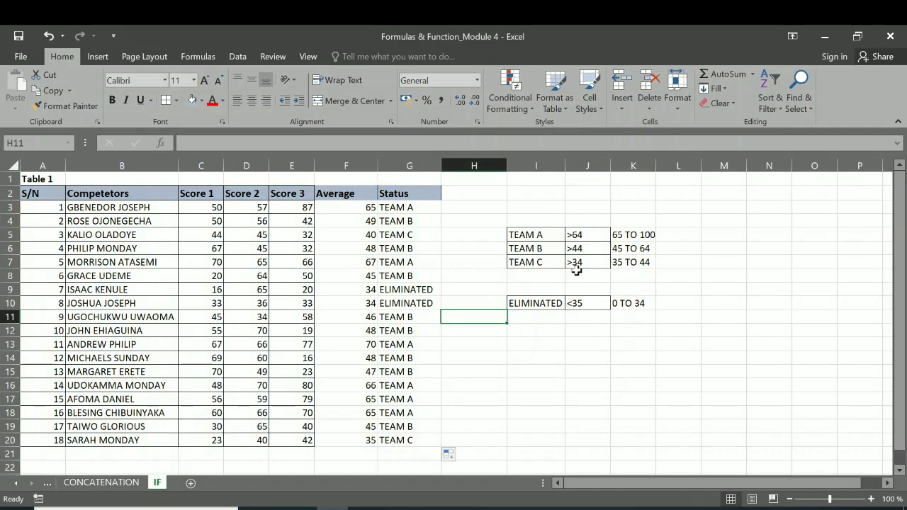
{"action": "left_click", "coordinate": [452, 342]}
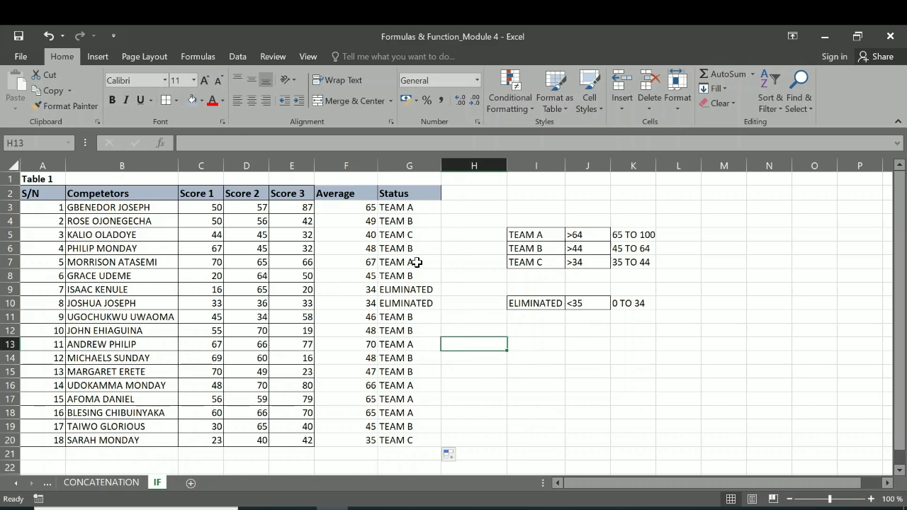